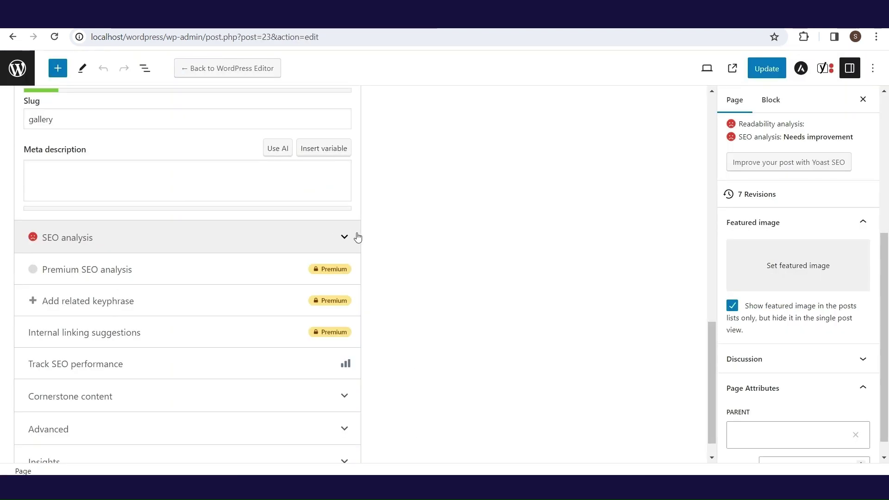
- Leave the Yoast Posts settings and head for the Add Plugins page
left_click(346, 237)
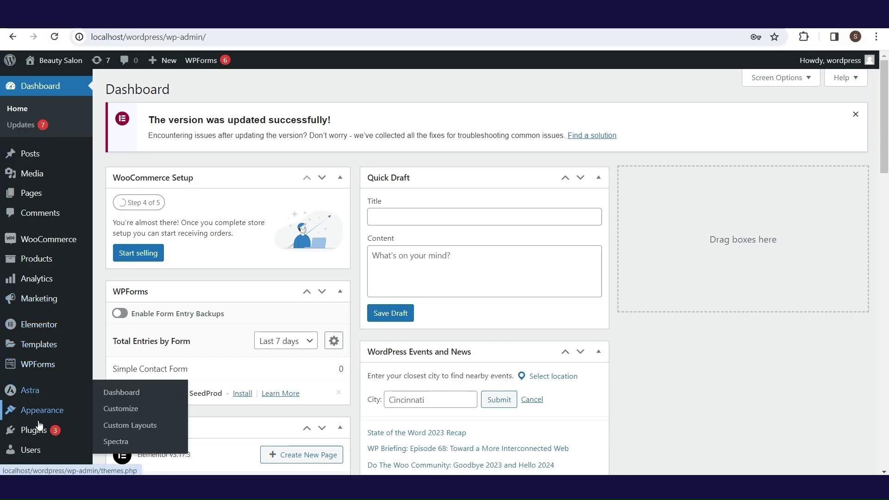
- Search the plugin directory for Yoast, then install and activate Yoast SEO
mouse_move(39, 427)
left_click(123, 429)
left_click(749, 121)
type("z")
type("oast")
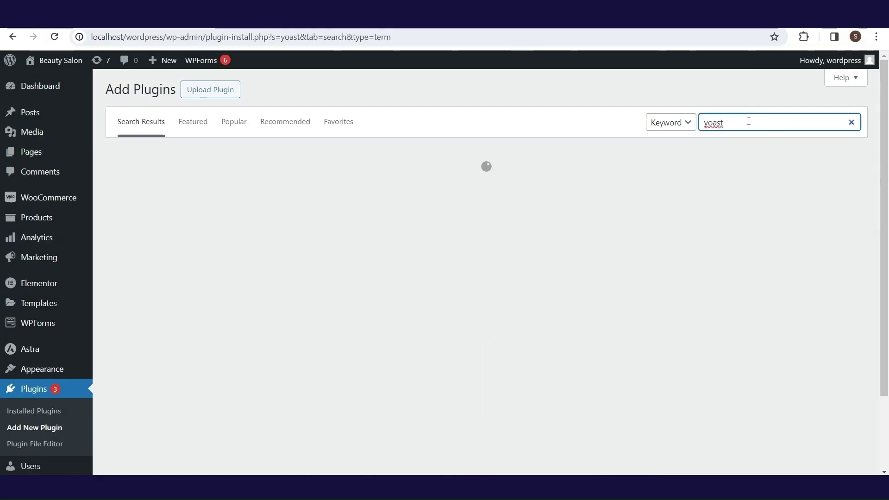
left_click(433, 190)
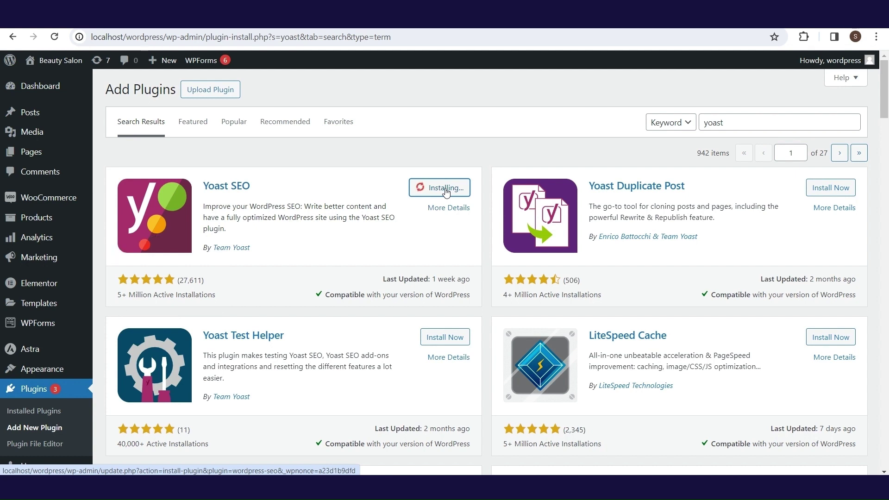
left_click(446, 192)
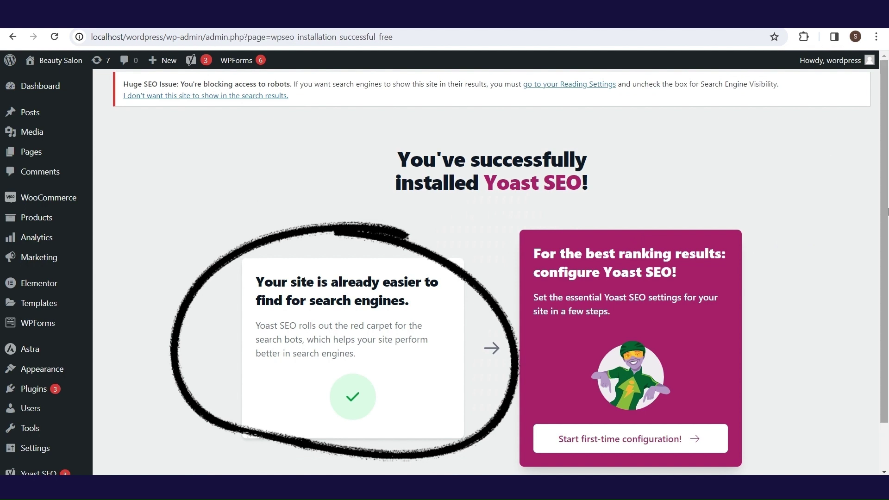
- Scroll the installation-successful page and show the Yoast SEO submenu in the sidebar
left_click_drag(888, 158, 888, 194)
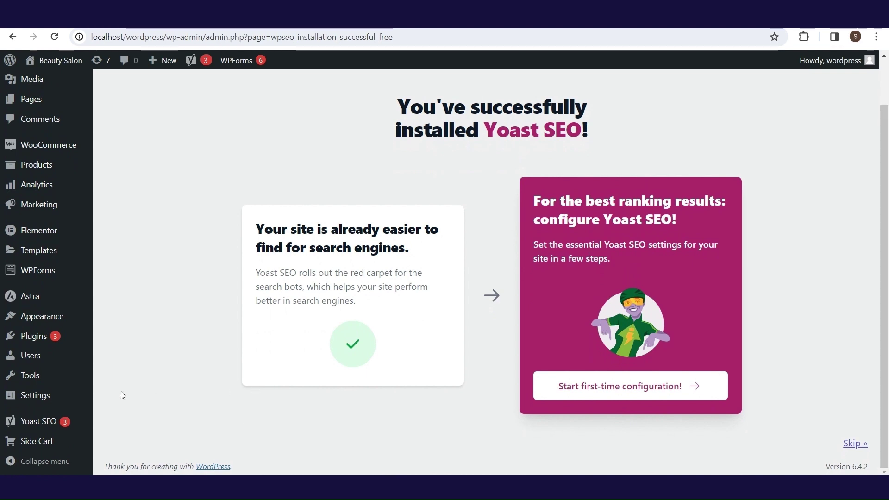
mouse_move(82, 424)
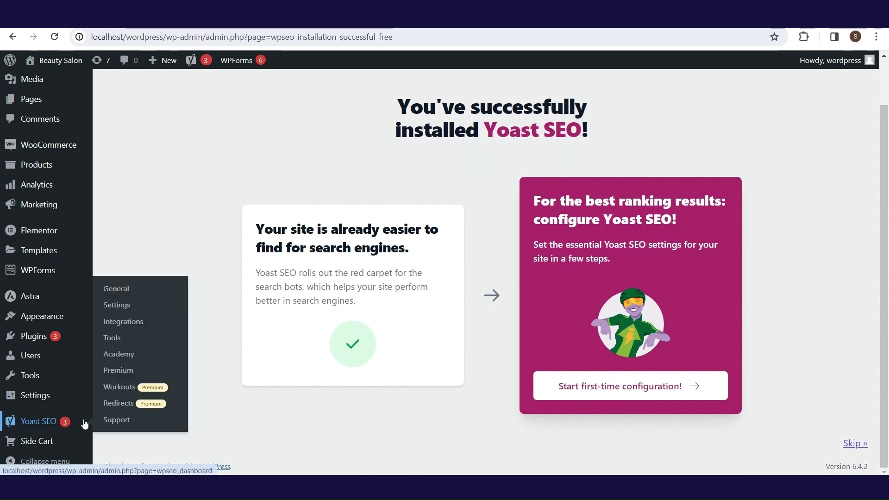
- Open Yoast SEO General and review its one indexing problem and two notifications
left_click(132, 288)
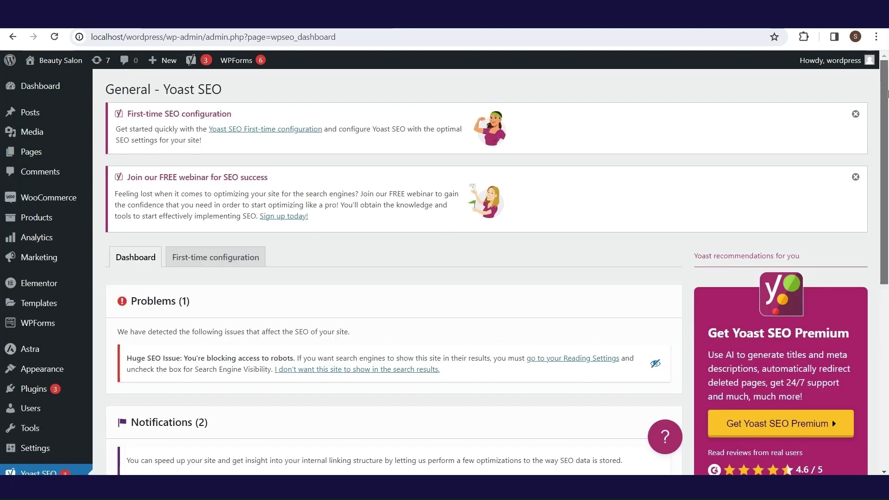
left_click_drag(888, 94, 888, 137)
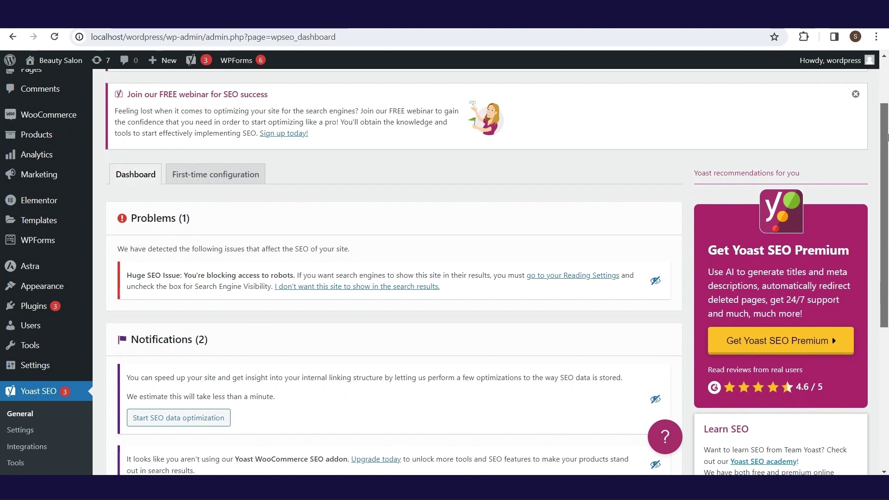
left_click_drag(888, 136, 888, 153)
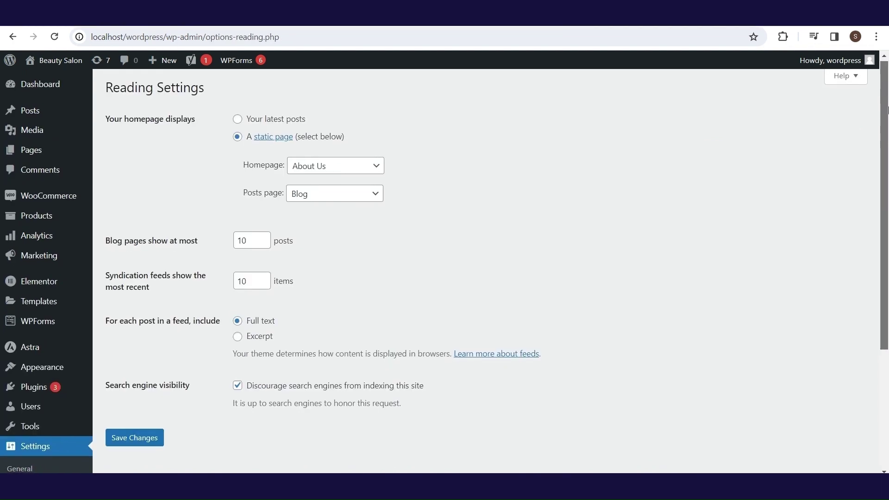
- Uncheck 'Discourage search engines from indexing this site' in Reading Settings and save
scroll(888, 134, "down", 2)
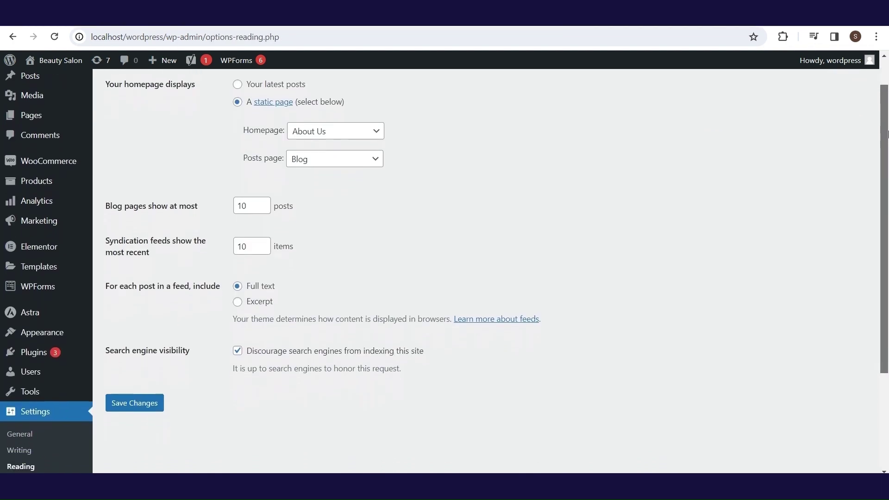
scroll(888, 135, "down", 1)
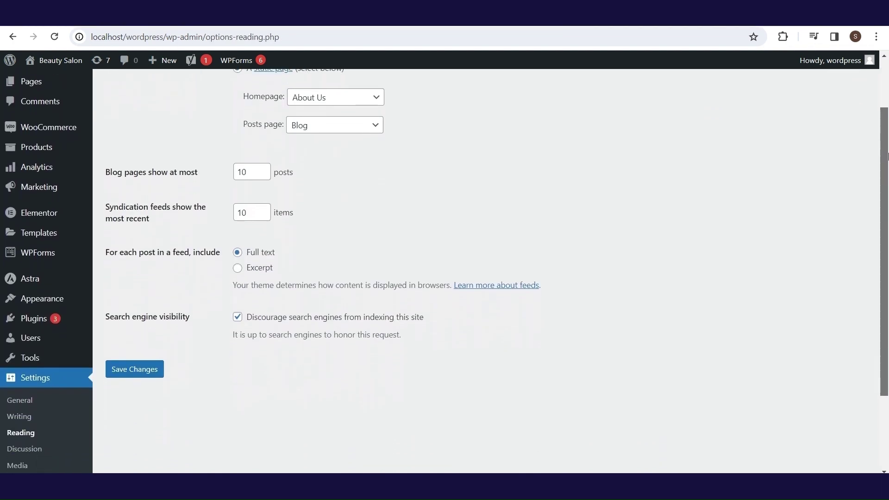
left_click(238, 316)
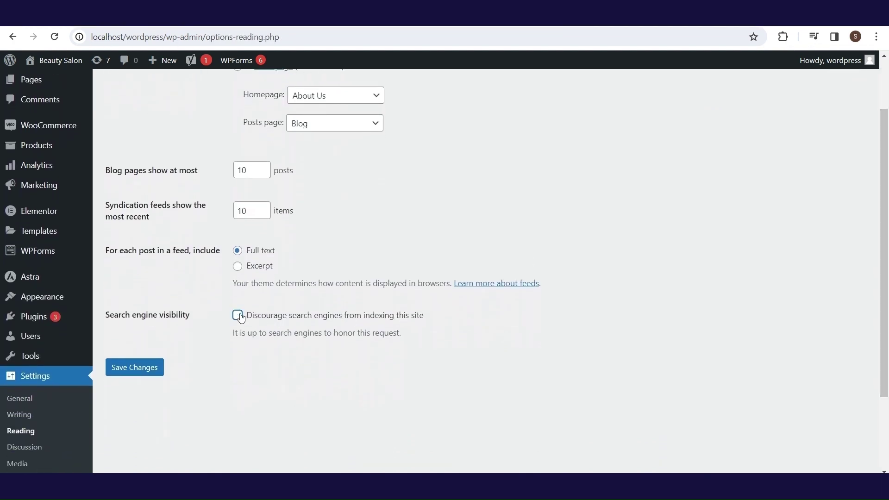
left_click(147, 372)
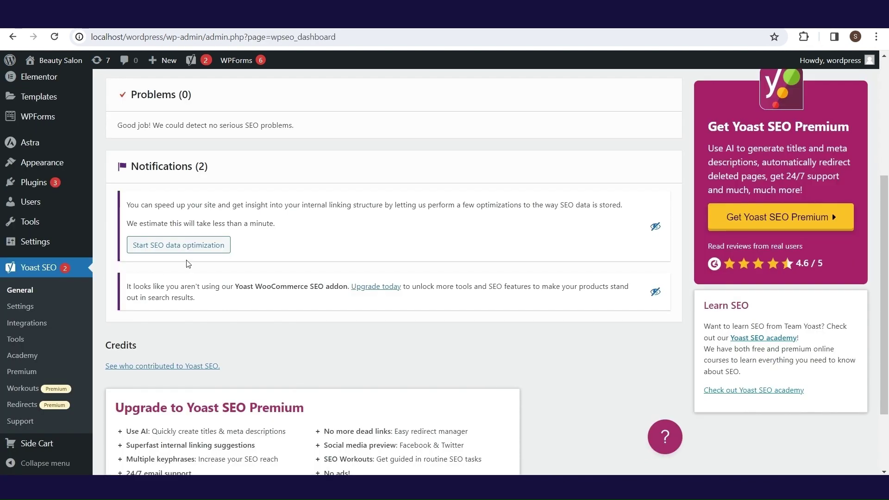
- Run Start SEO data optimization, leaving zero problems and one WooCommerce addon notification
left_click(185, 250)
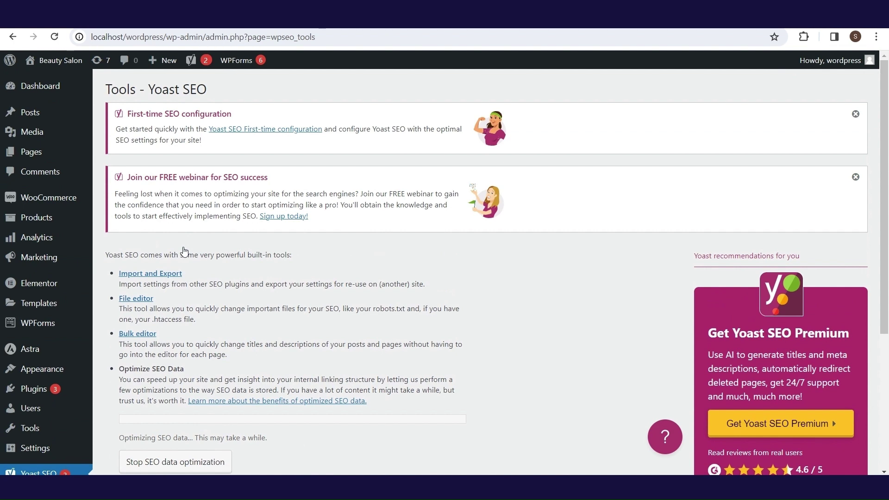
left_click_drag(887, 121, 887, 154)
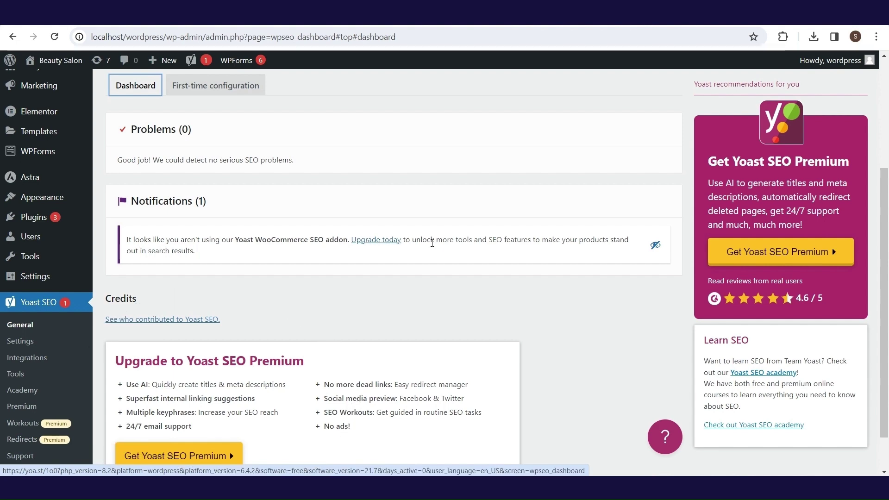
- Open the First-time configuration tab, which shows the SEO data already analyzed
scroll(445, 250, "up", 3)
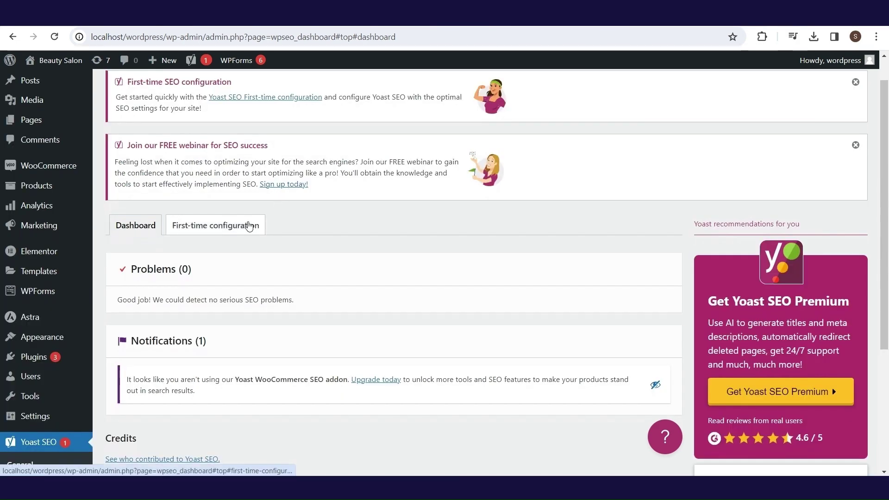
left_click(251, 224)
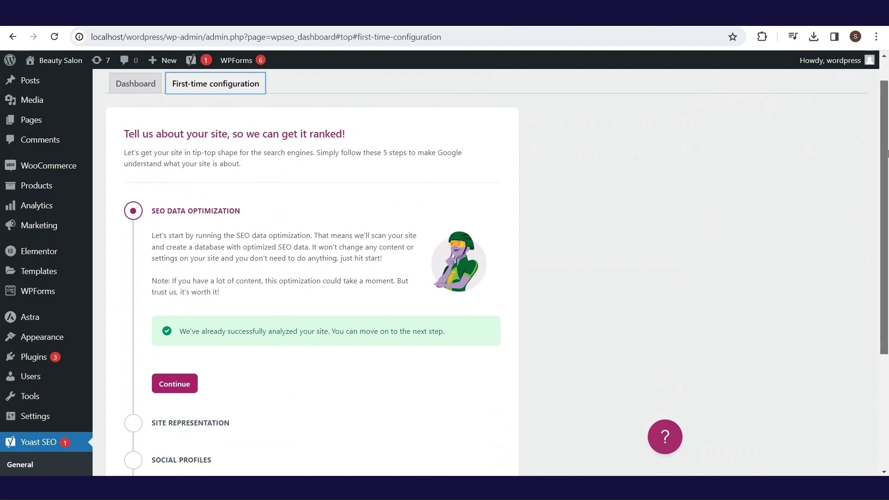
left_click_drag(887, 153, 887, 178)
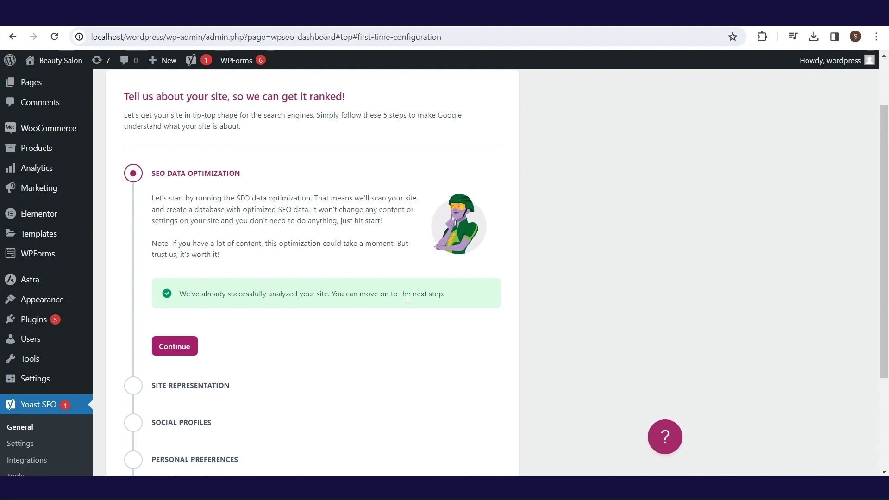
- Continue to Site representation and check the Beauty Salon website and organization names
left_click(181, 347)
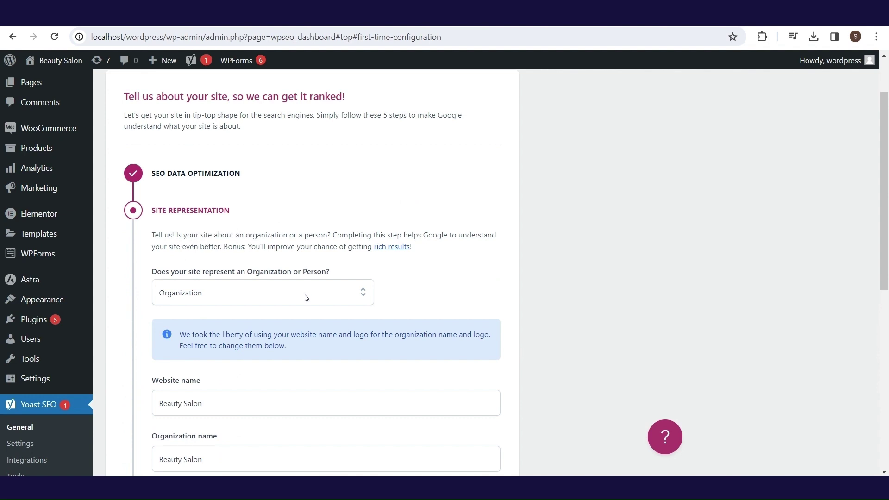
left_click_drag(886, 182, 887, 234)
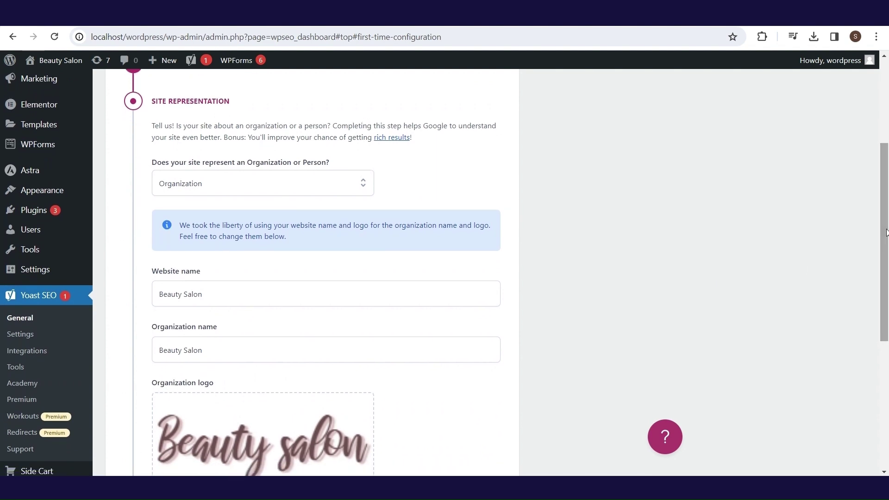
left_click(215, 295)
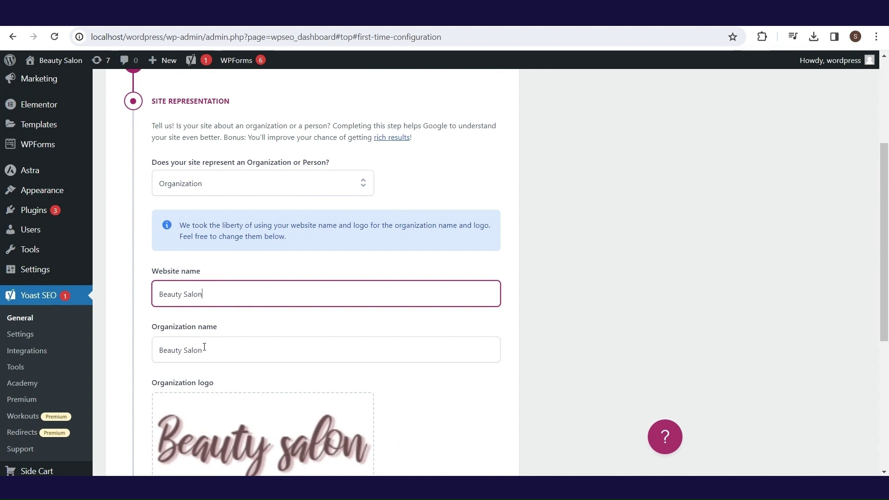
left_click(218, 356)
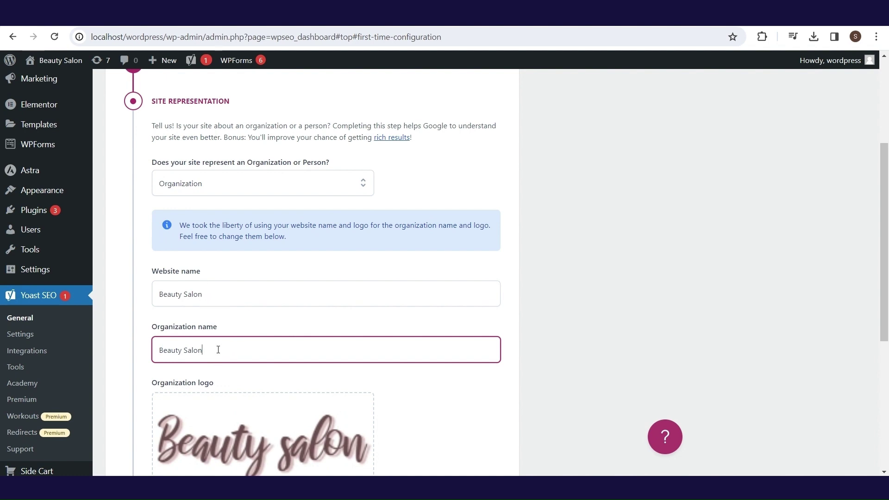
scroll(402, 294, "down", 4)
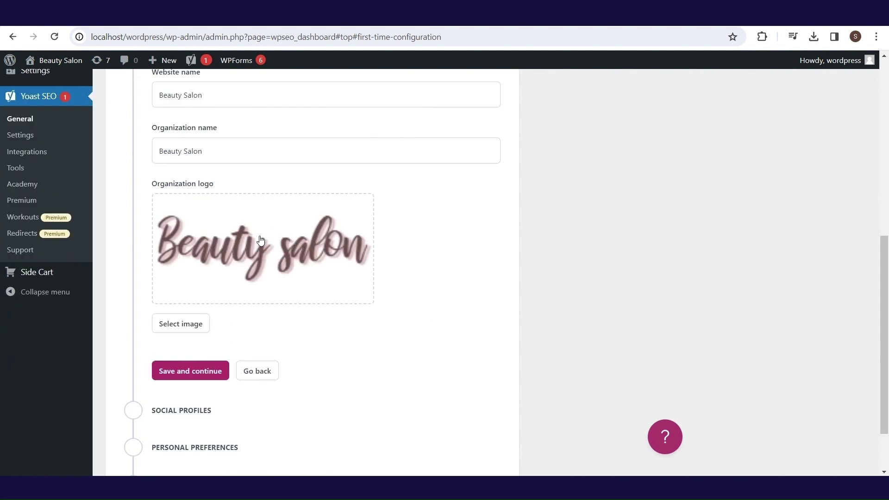
- Browse the media library for an organization logo, then close it without choosing one
left_click(179, 330)
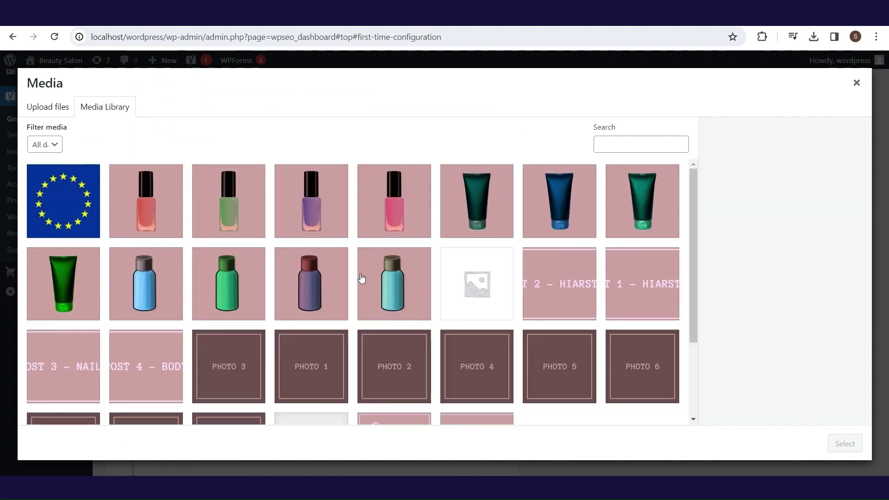
scroll(695, 304, "down", 2)
scroll(695, 278, "up", 2)
key("Escape")
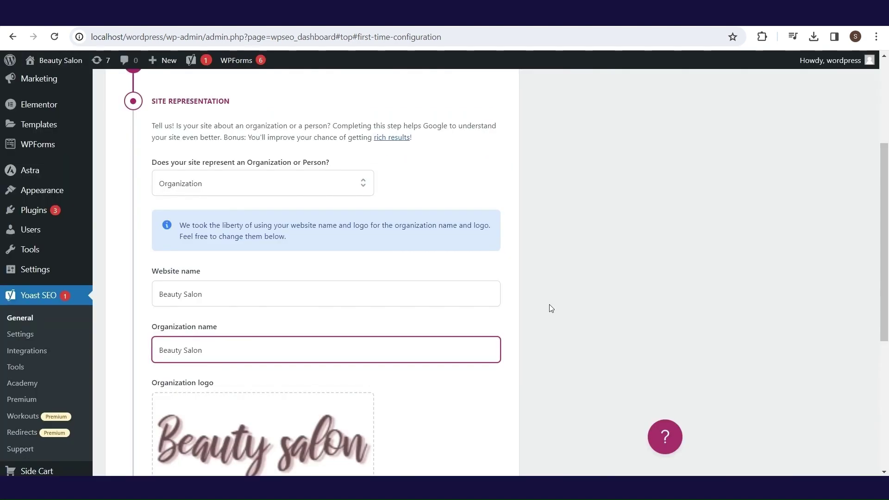
- Switch the site to represent a Person and pick the site's user
left_click(361, 187)
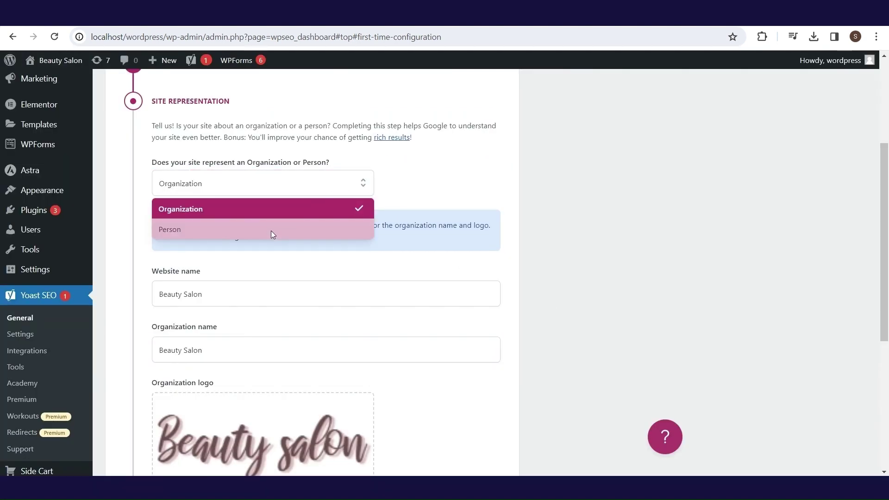
left_click(271, 232)
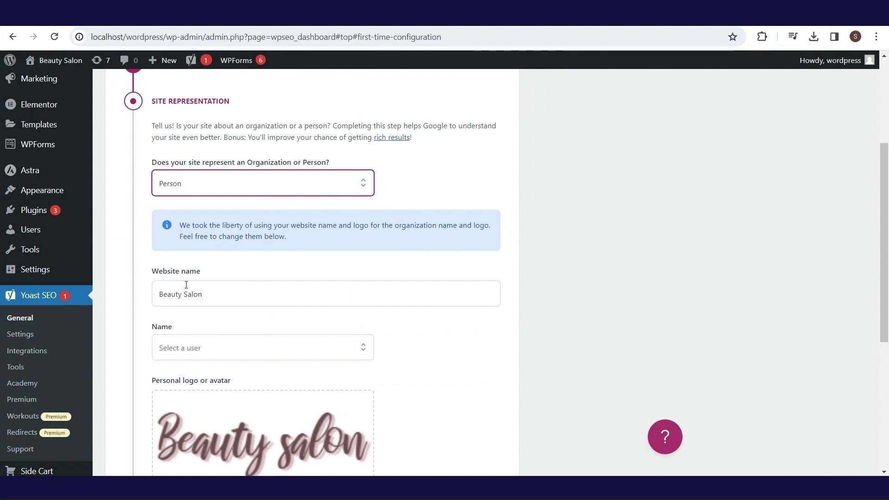
left_click(221, 354)
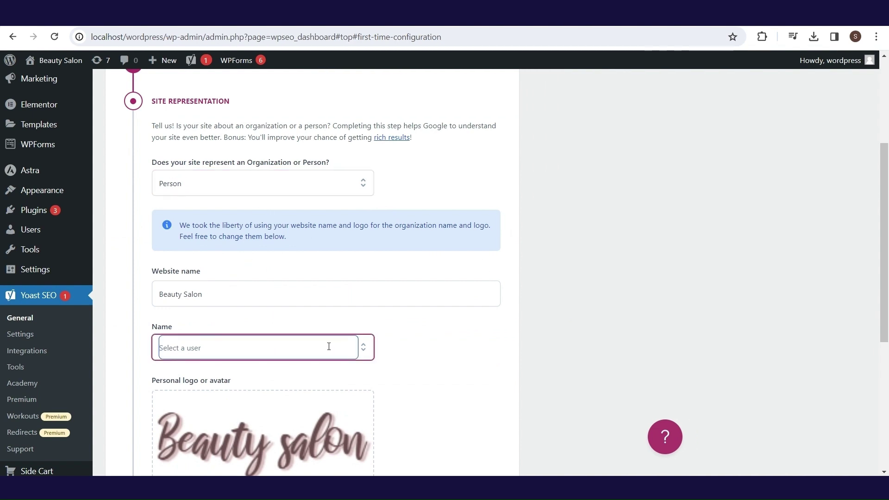
left_click(362, 353)
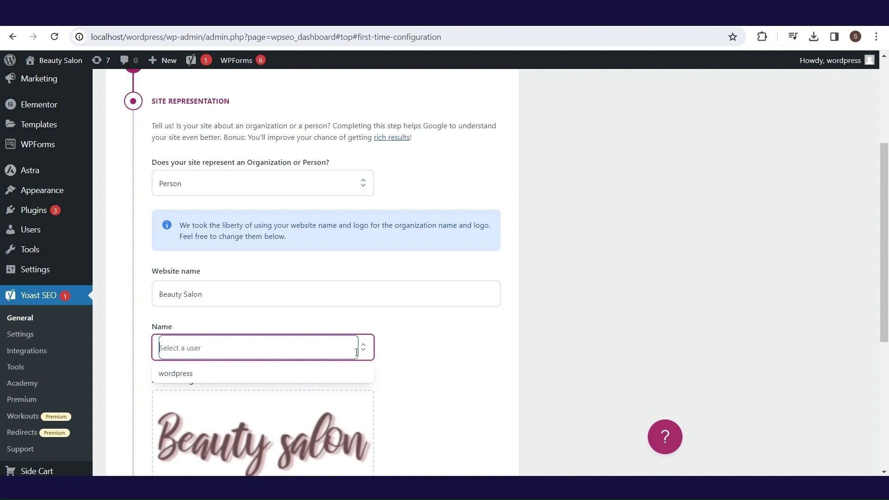
left_click(309, 376)
- Switch the representation back to Organization and move down to the logo choice
left_click(330, 183)
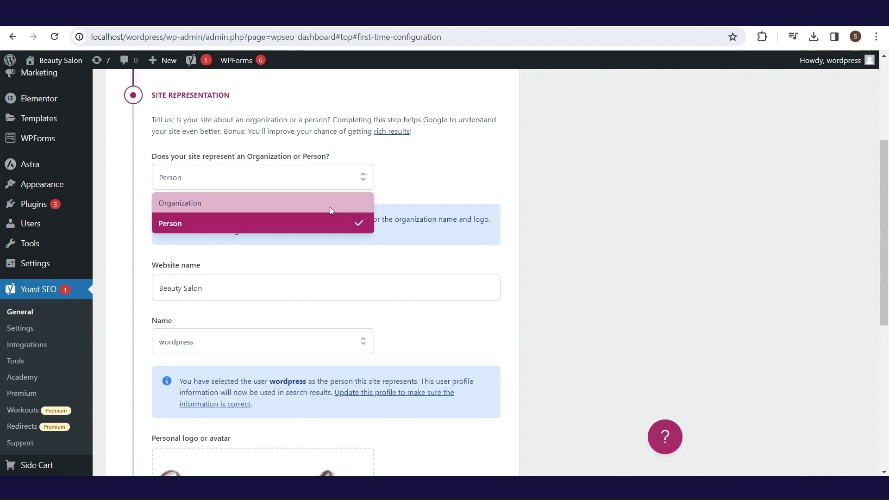
left_click(330, 207)
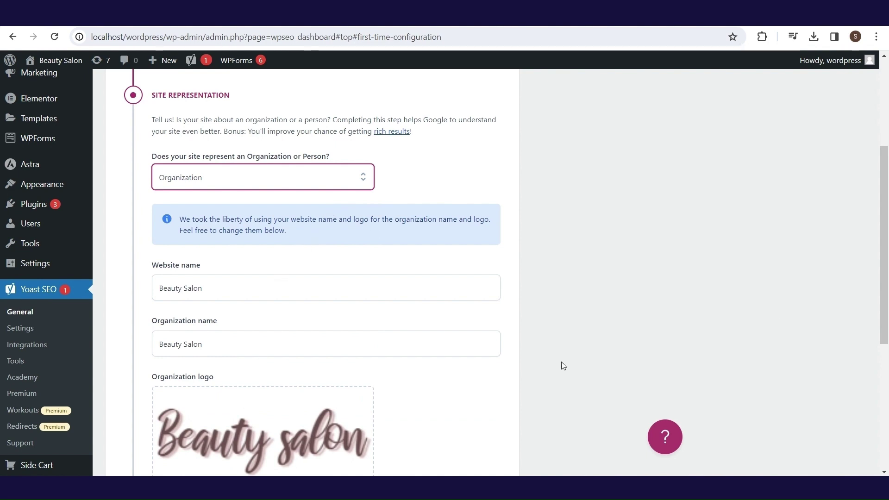
scroll(885, 246, "down", 1)
scroll(886, 246, "down", 5)
key("Tab")
key("Tab")
key("Tab")
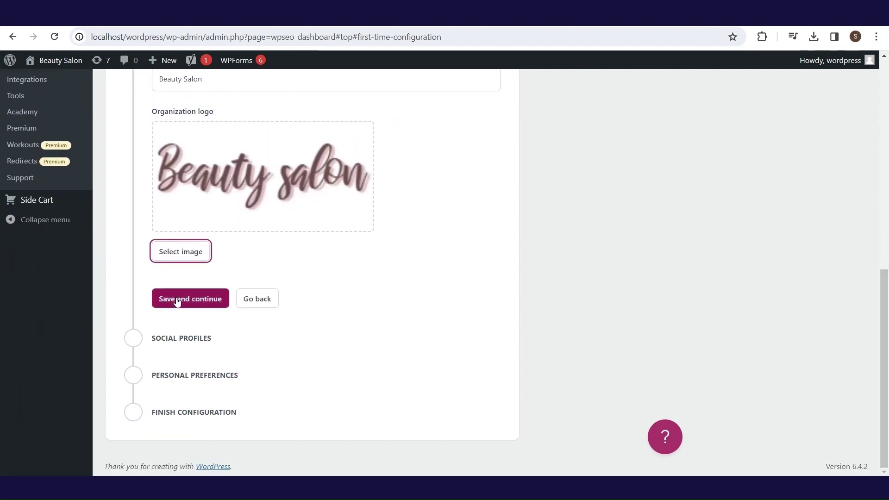
- Save Site representation, add two extra social profile fields, and save Social profiles
left_click(178, 302)
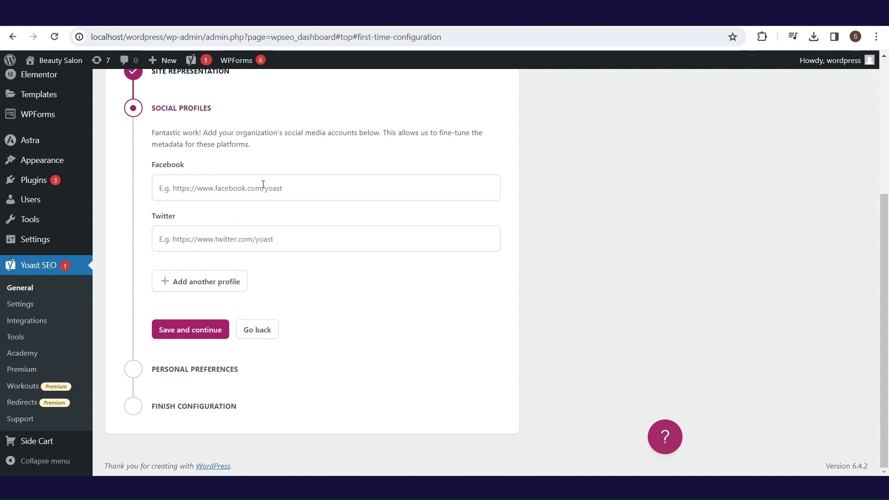
left_click(294, 188)
left_click(241, 239)
left_click(209, 280)
left_click(204, 332)
left_click(193, 436)
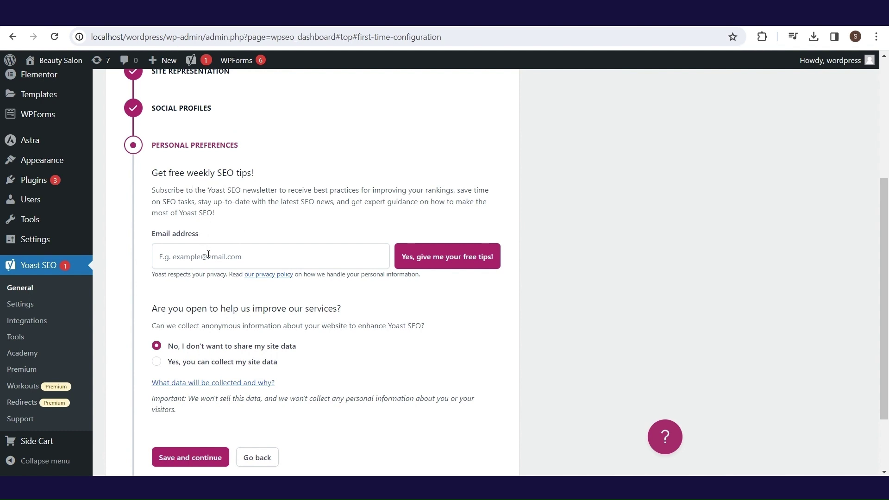
scroll(374, 211, "down", 1)
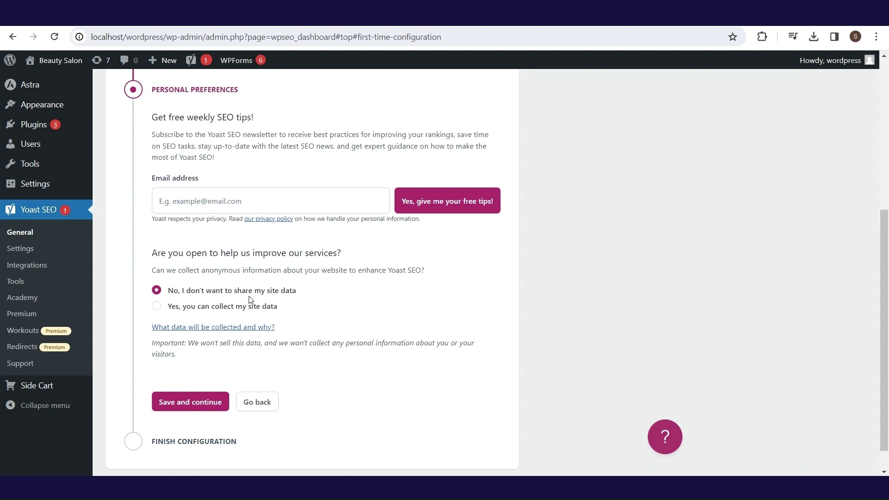
- Finish the Personal preferences setup step and go to Yoast's Site basics settings page
left_click(213, 407)
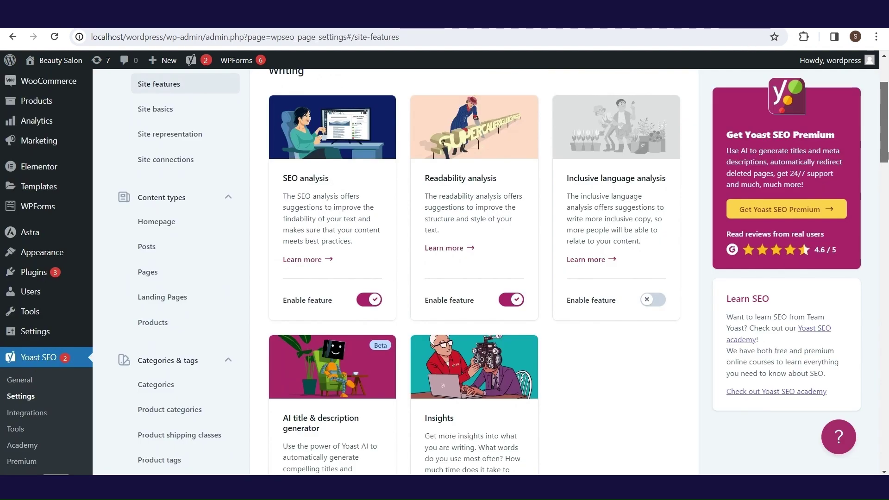
left_click_drag(886, 155, 887, 132)
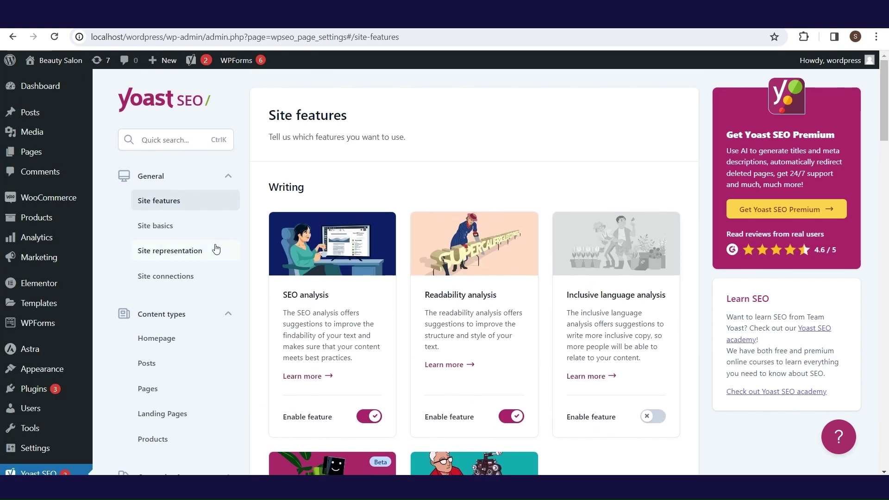
left_click(157, 225)
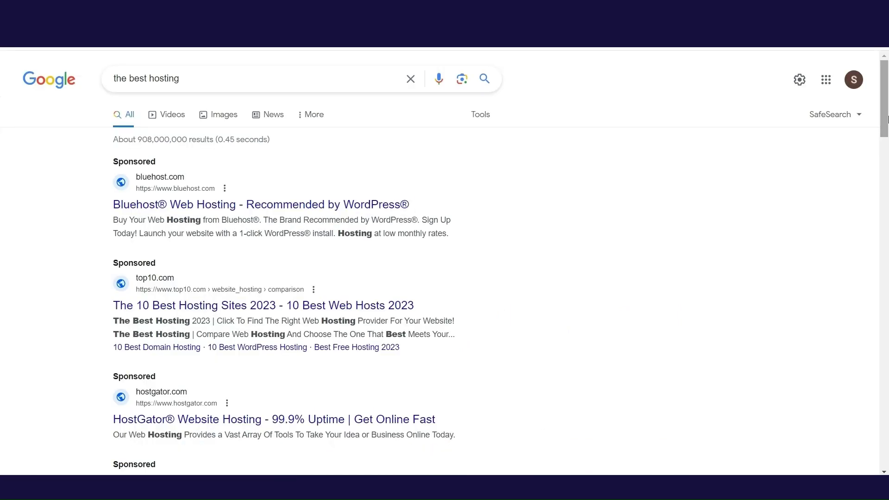
- Scroll through the Google results for 'the best hosting'
left_click_drag(887, 119, 886, 261)
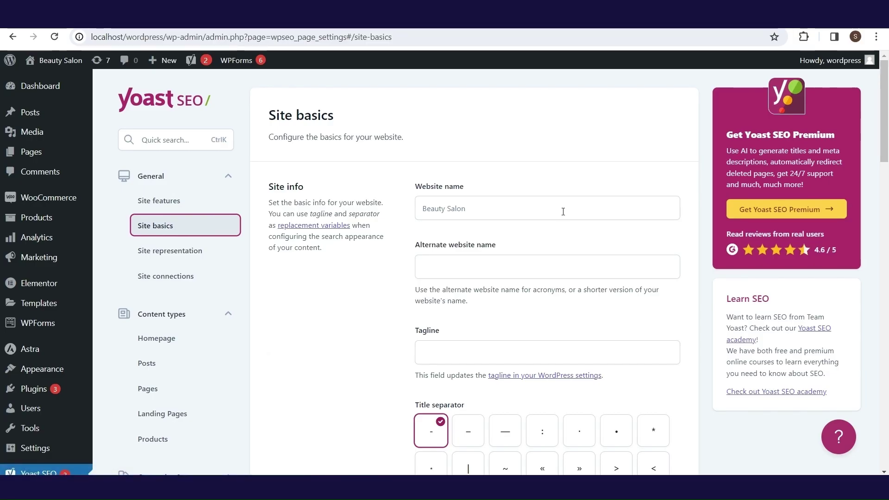
left_click(563, 211)
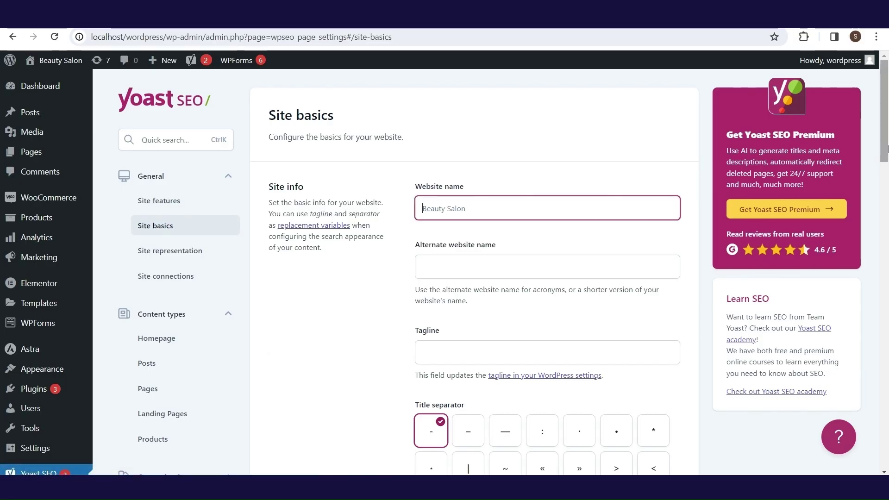
left_click_drag(887, 105, 887, 111)
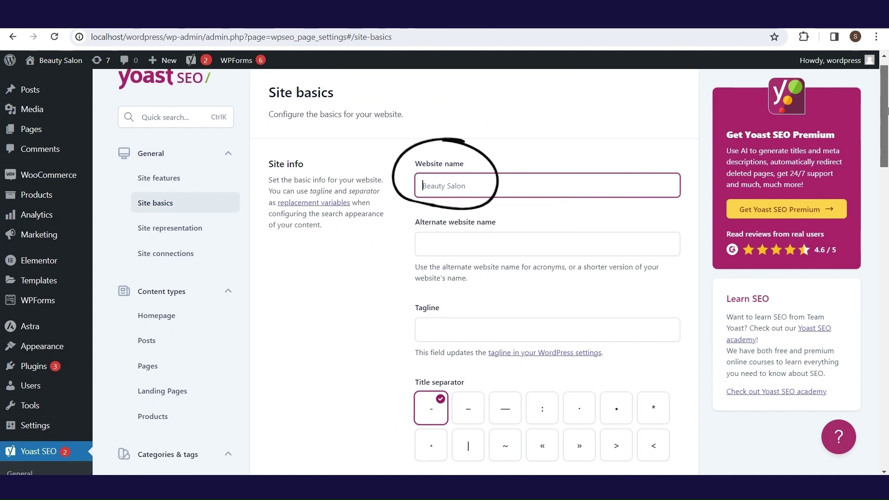
left_click_drag(888, 110, 888, 111)
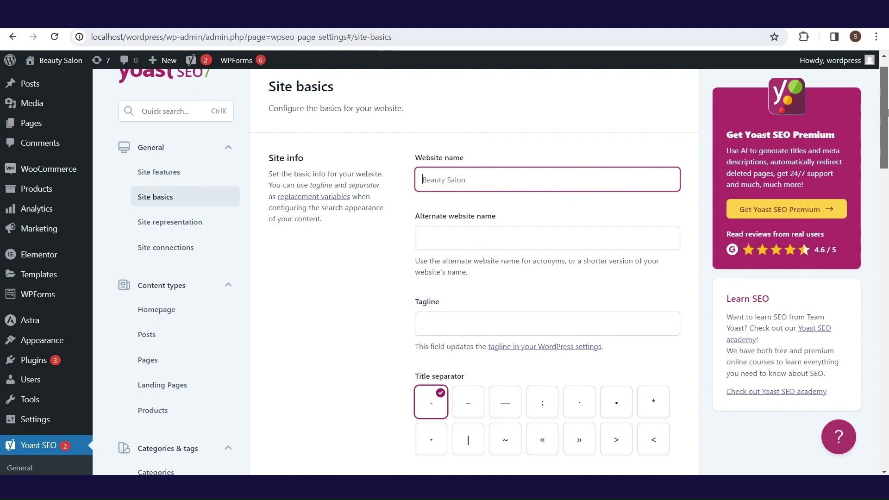
left_click_drag(888, 111, 888, 120)
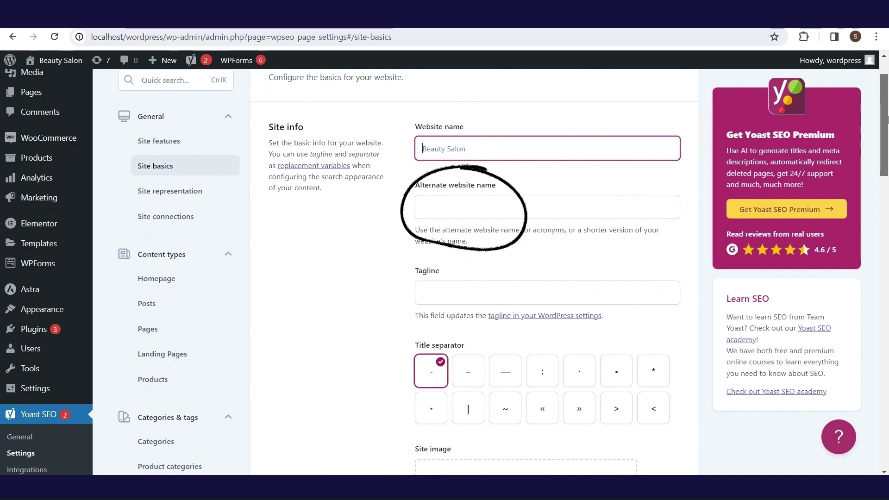
left_click_drag(888, 120, 888, 122)
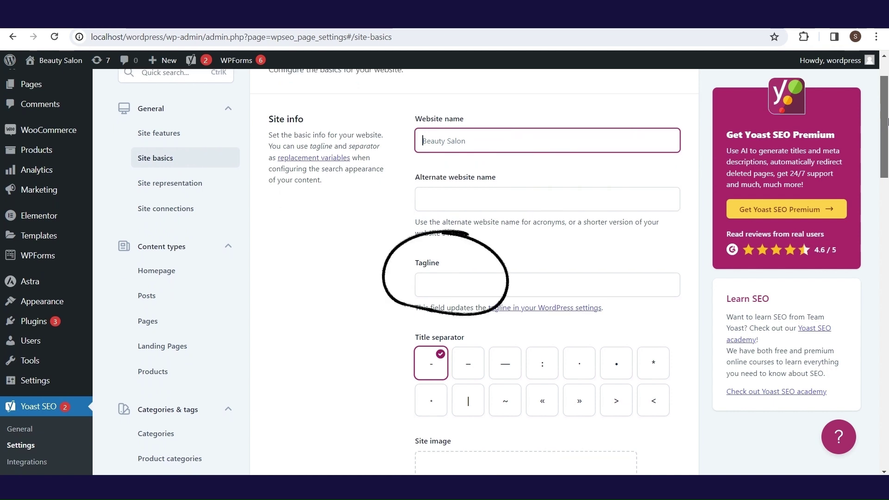
left_click_drag(888, 121, 888, 138)
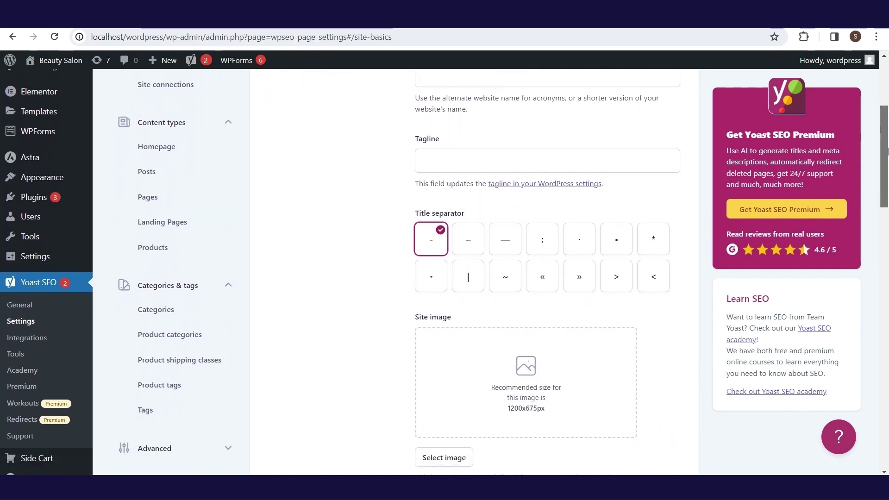
left_click_drag(888, 151, 887, 156)
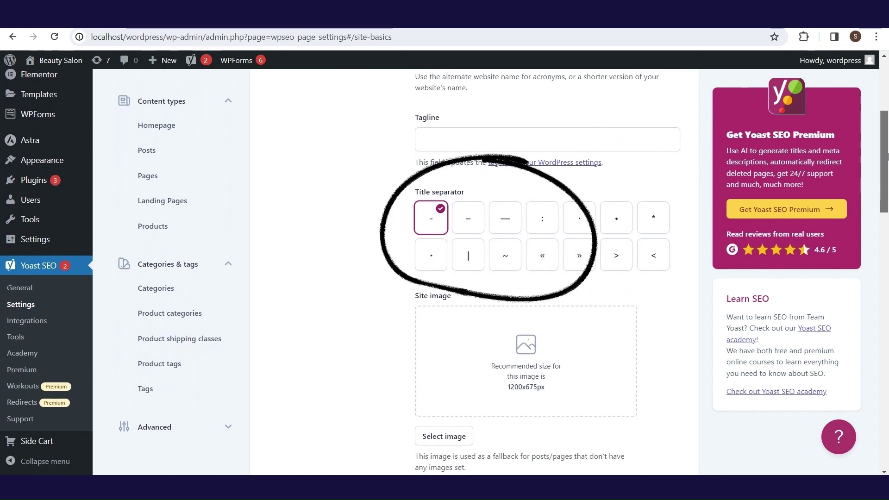
left_click_drag(888, 156, 888, 156)
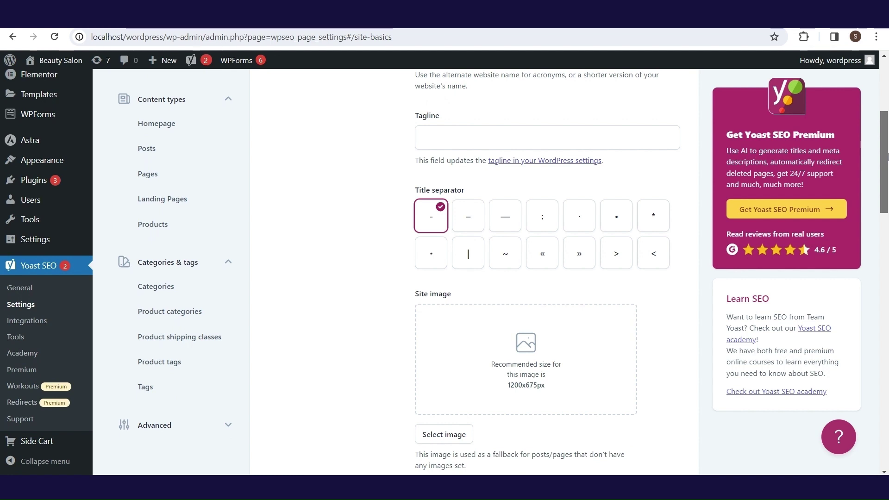
left_click_drag(887, 158, 887, 176)
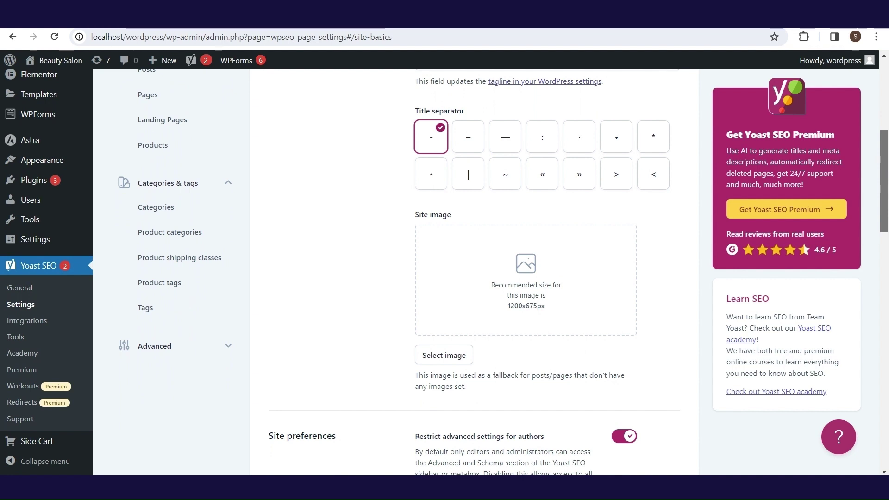
left_click_drag(888, 175, 887, 175)
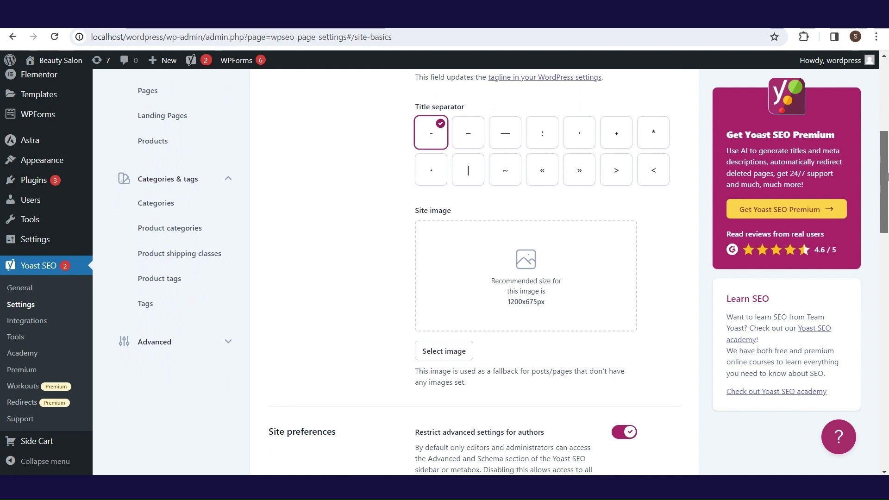
left_click_drag(887, 175, 887, 242)
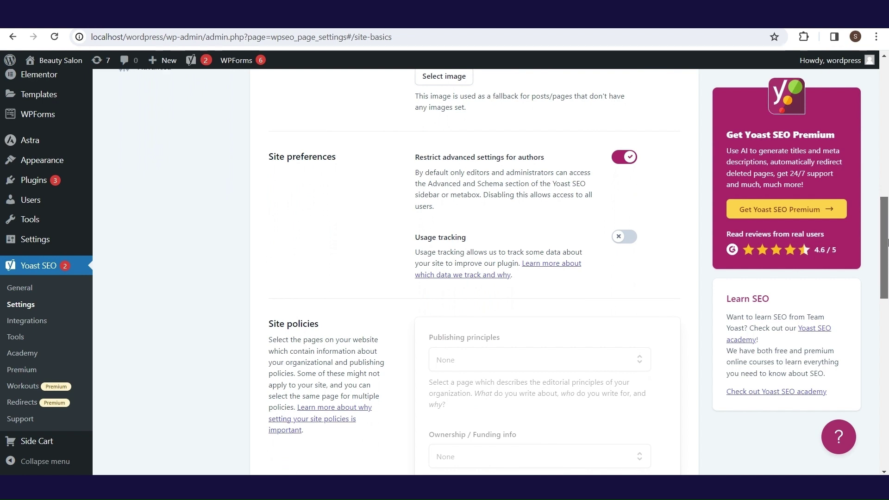
scroll(887, 243, "down", 1)
left_click_drag(888, 246, 887, 82)
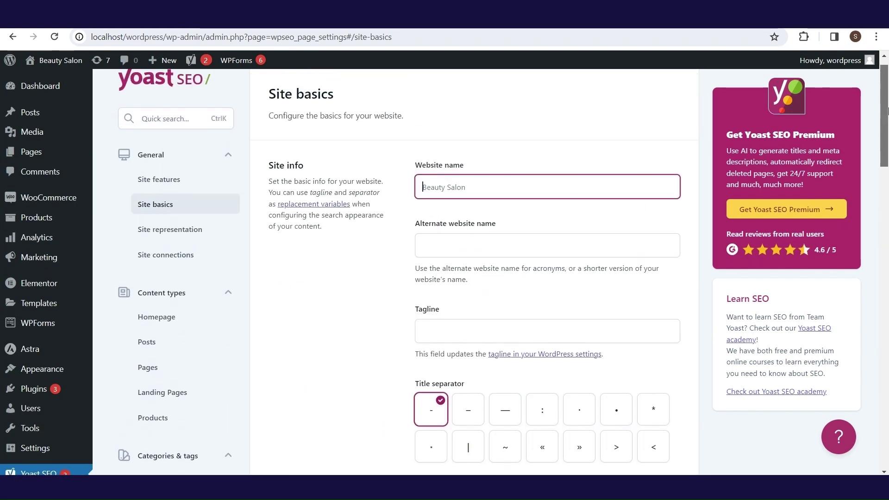
- Review Site representation, keeping Organization after trying Person, and check the Facebook and Twitter fields
left_click(203, 231)
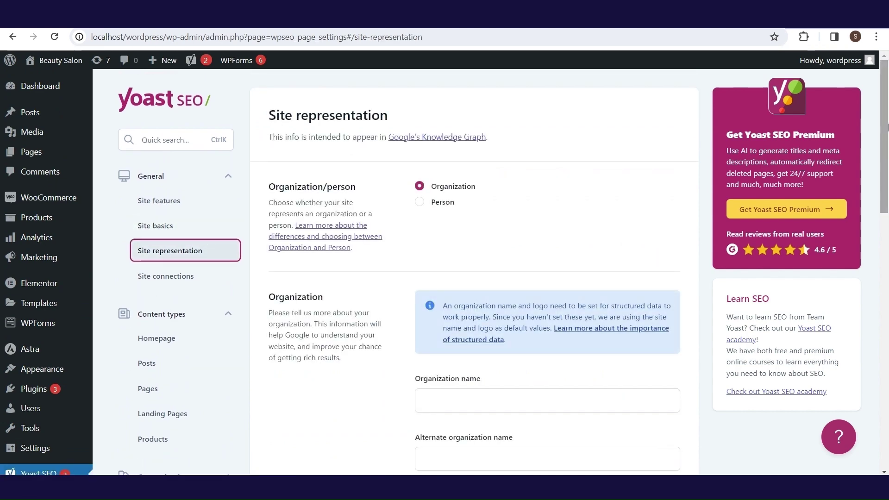
scroll(463, 199, "down", 1)
left_click(419, 173)
left_click(420, 157)
scroll(525, 276, "down", 3)
scroll(533, 240, "down", 7)
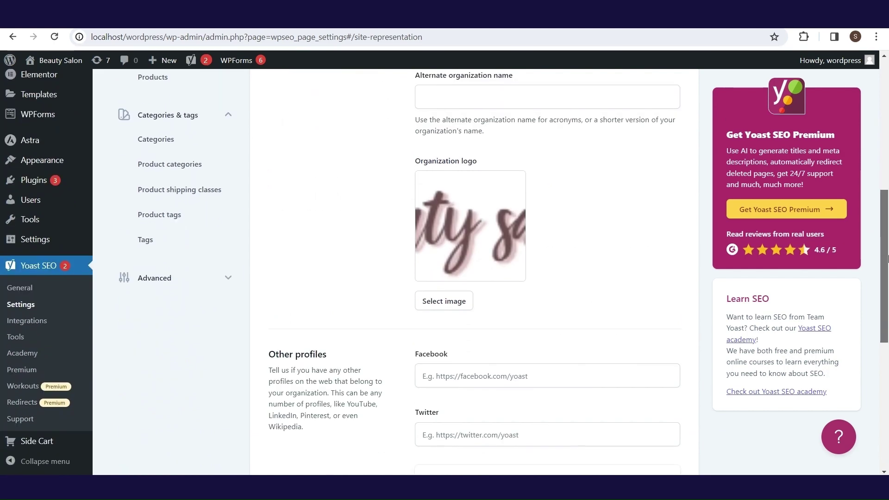
left_click(488, 193)
left_click(471, 245)
scroll(884, 278, "down", 1)
scroll(884, 184, "up", 5)
scroll(884, 184, "up", 7)
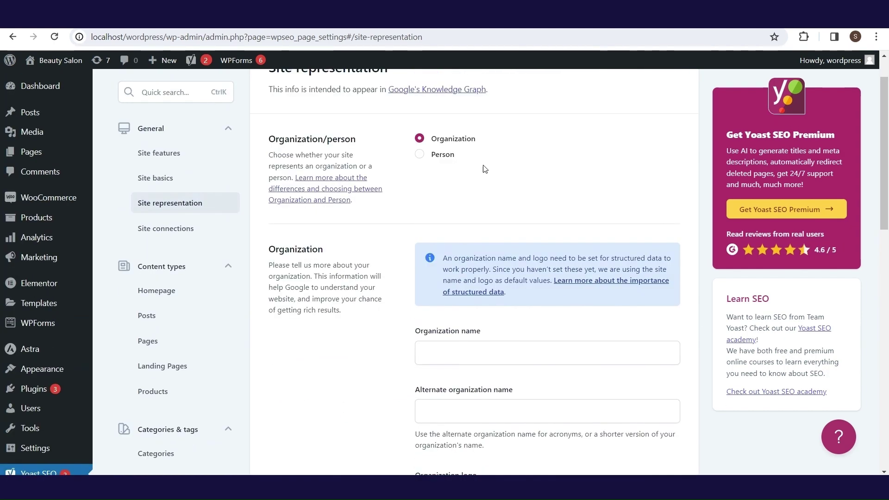
- Open Site connections and scroll through the verification code fields to the Upgrade panel
left_click(183, 224)
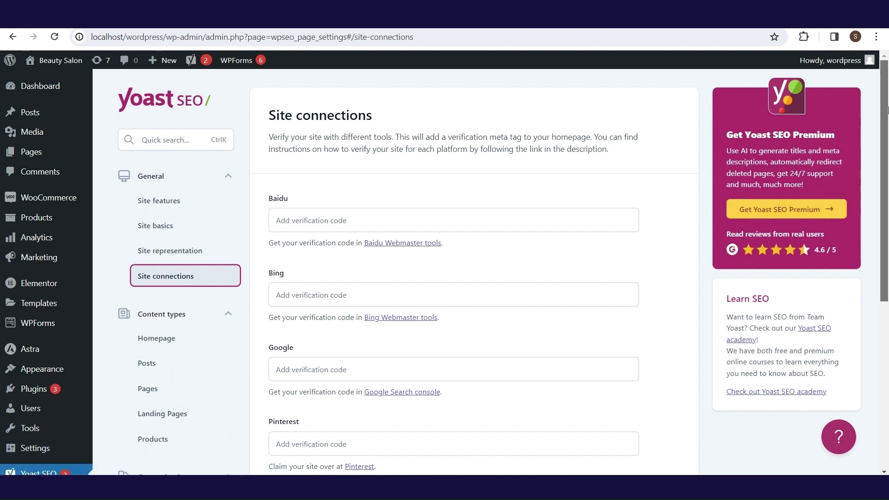
left_click_drag(887, 110, 887, 210)
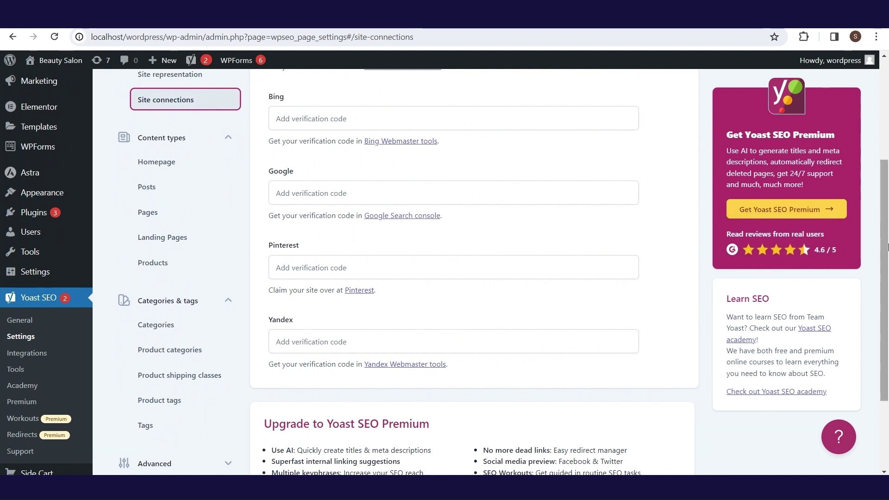
left_click_drag(887, 250, 888, 205)
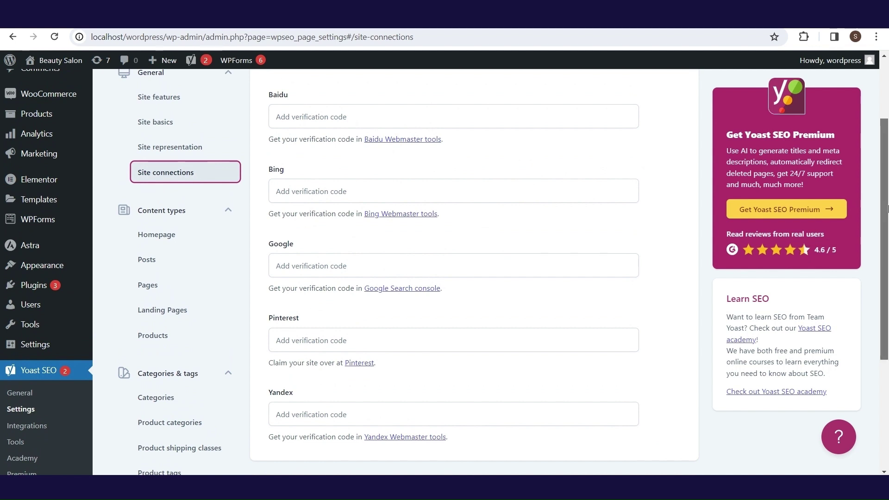
mouse_move(888, 210)
left_mouse_down()
mouse_move(888, 190)
mouse_move(888, 220)
left_mouse_up()
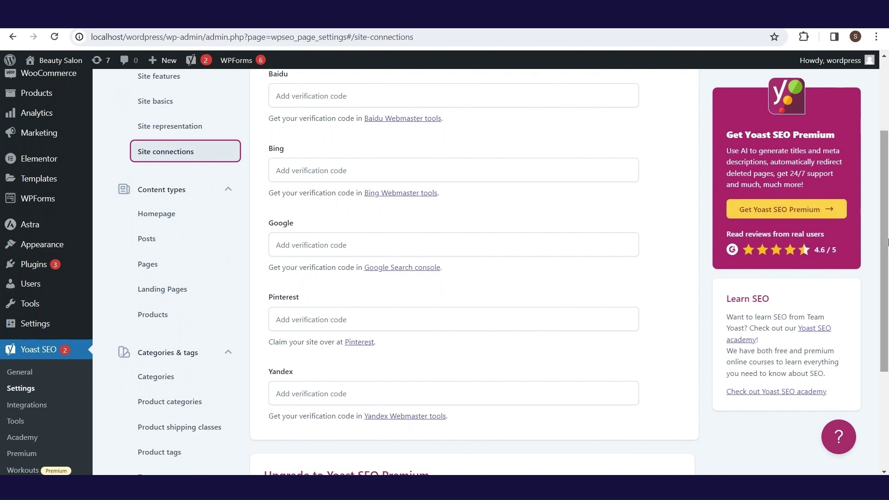
left_click_drag(888, 241, 887, 333)
- Open the Homepage content-type settings and scroll through them
scroll(540, 200, "up", 5)
left_click(156, 282)
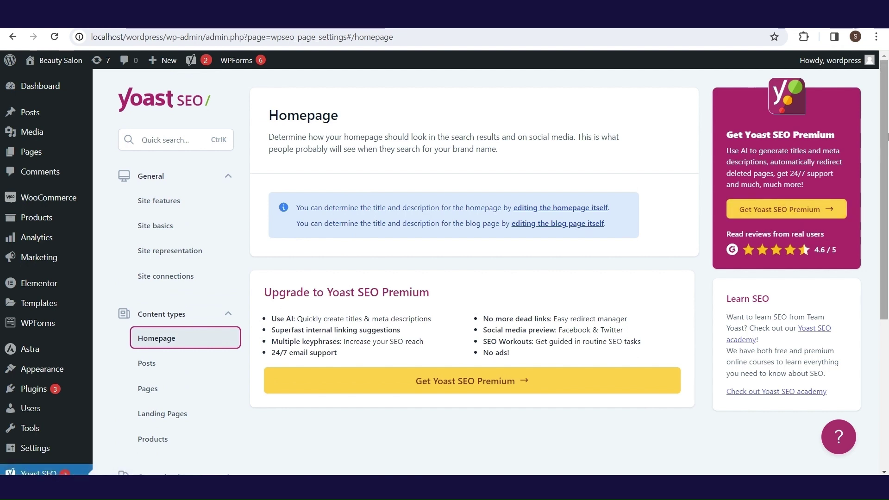
scroll(888, 137, "down", 1)
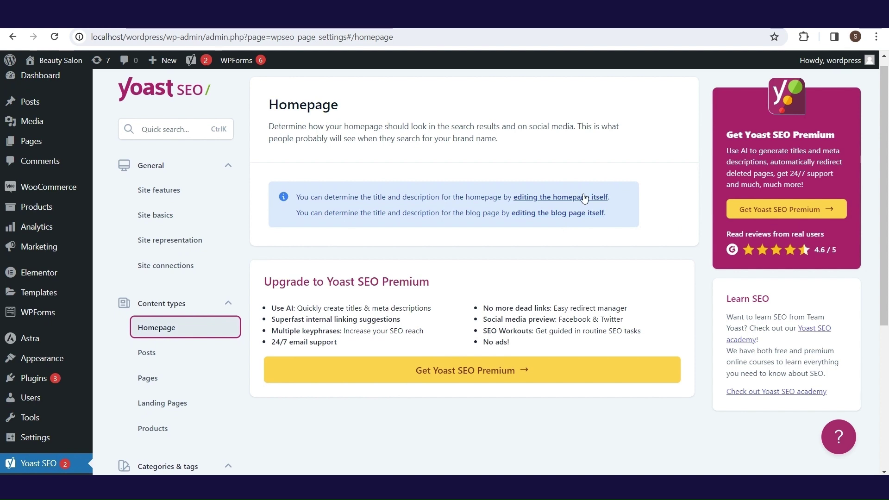
- Open the Posts settings and scroll to the Search appearance section
left_click(156, 364)
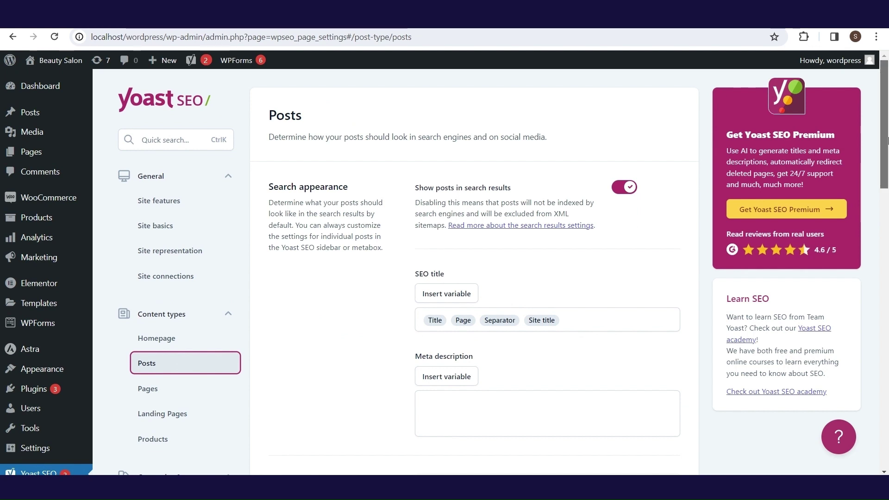
left_click_drag(887, 140, 887, 160)
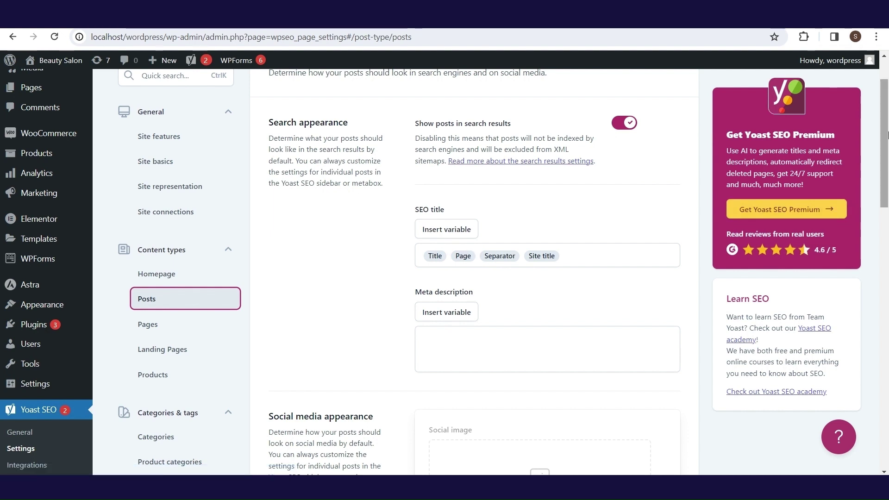
scroll(887, 138, "down", 1)
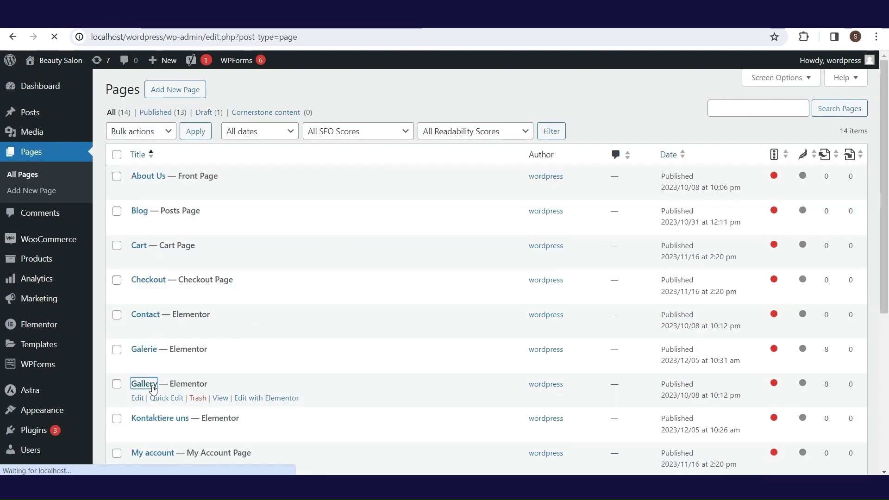
- Open the Gallery page editor and scroll to its Yoast SEO metabox and search preview
left_click(152, 385)
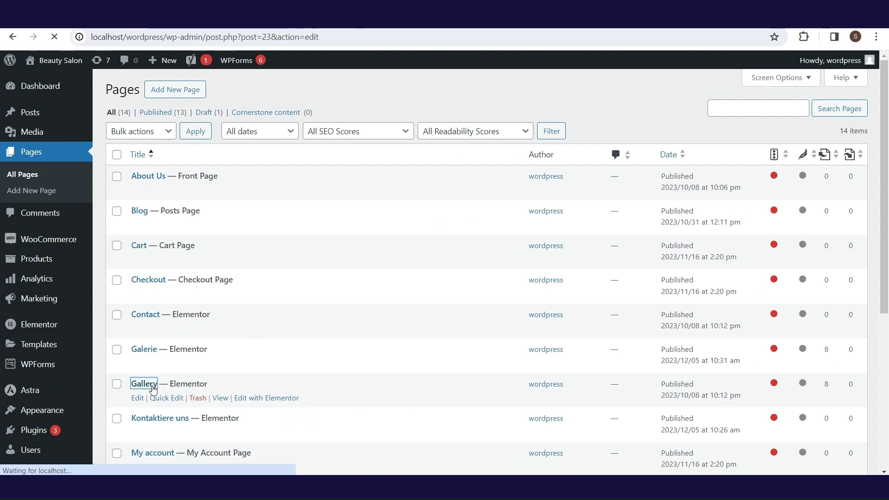
scroll(722, 192, "down", 5)
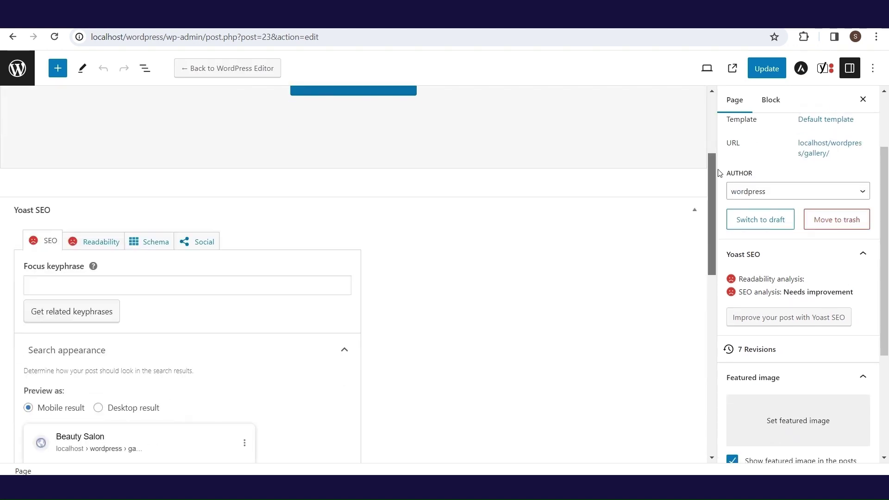
scroll(723, 204, "down", 6)
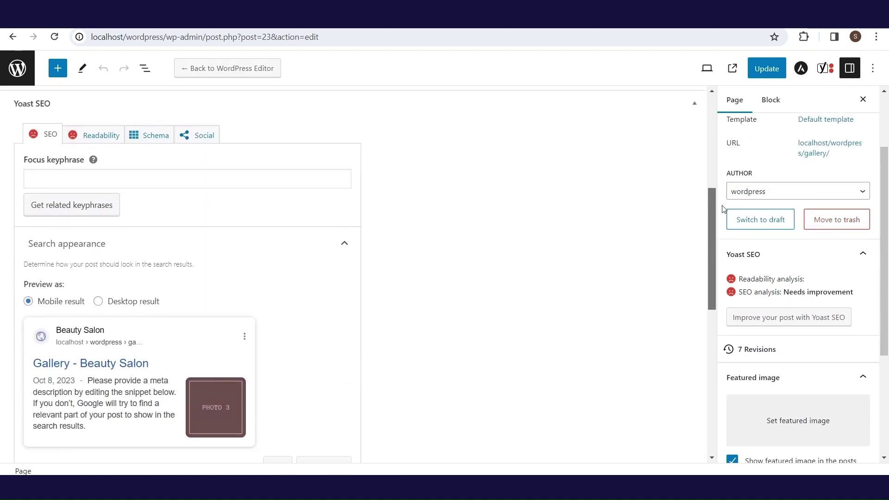
left_click_drag(724, 217, 713, 240)
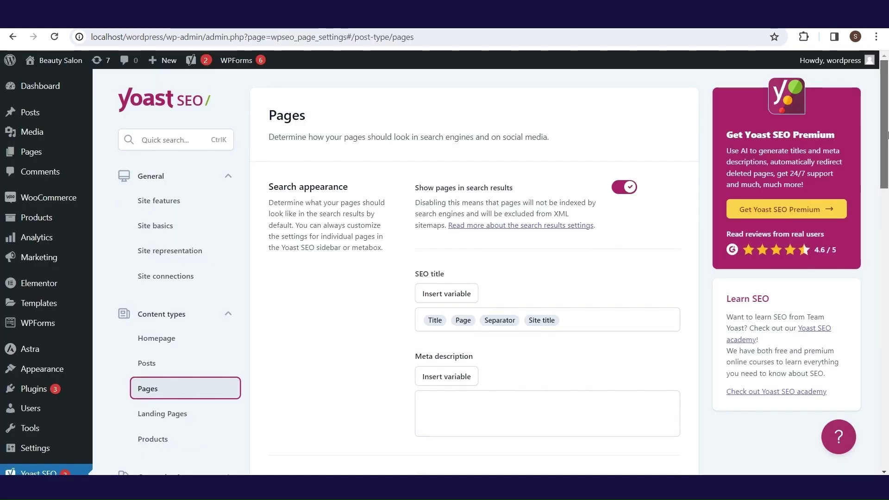
left_click_drag(888, 135, 887, 158)
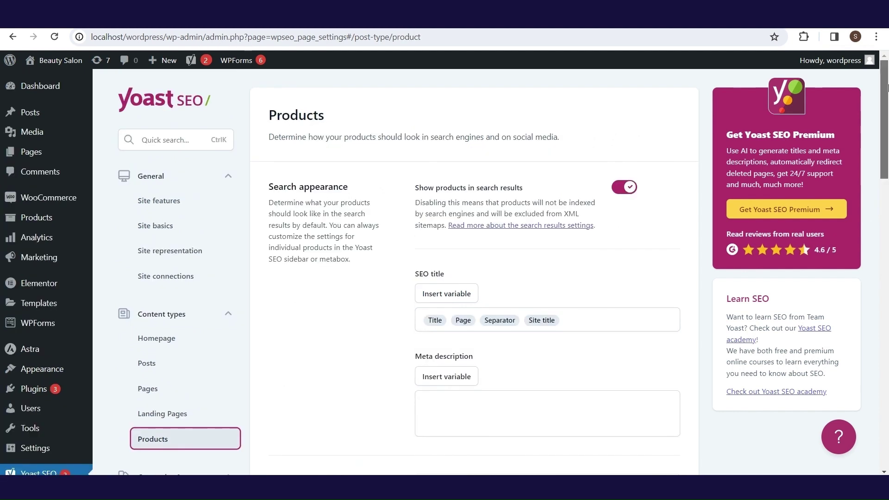
- Scroll through the Categories, Product categories and Product shipping classes settings
scroll(888, 88, "down", 1)
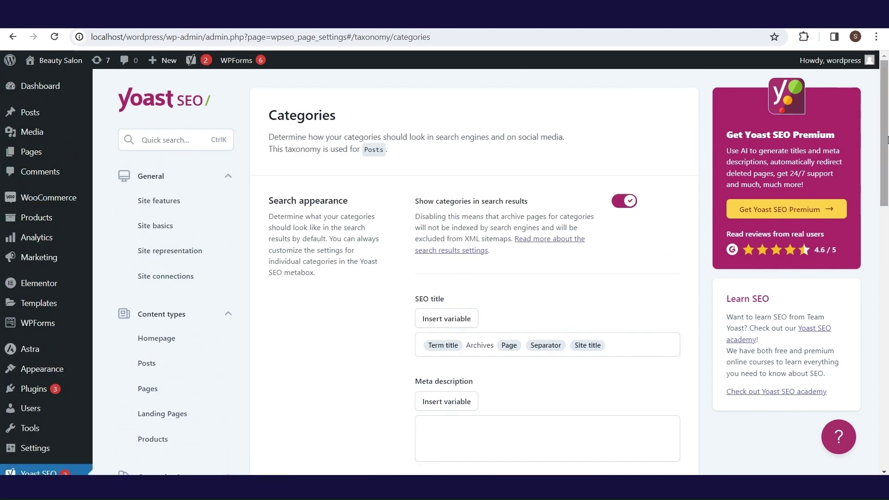
scroll(490, 288, "down", 1)
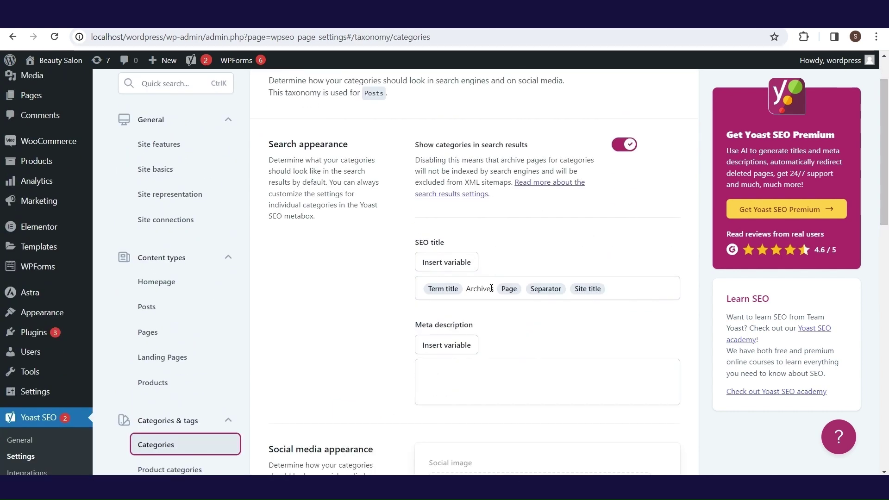
left_click_drag(887, 139, 887, 369)
scroll(675, 232, "up", 5)
left_click(177, 366)
scroll(887, 139, "down", 5)
left_click_drag(887, 195, 887, 171)
left_click(179, 368)
scroll(887, 261, "down", 5)
scroll(888, 262, "down", 1)
- Scroll through the Product tags and Tags taxonomy settings
left_click(195, 216)
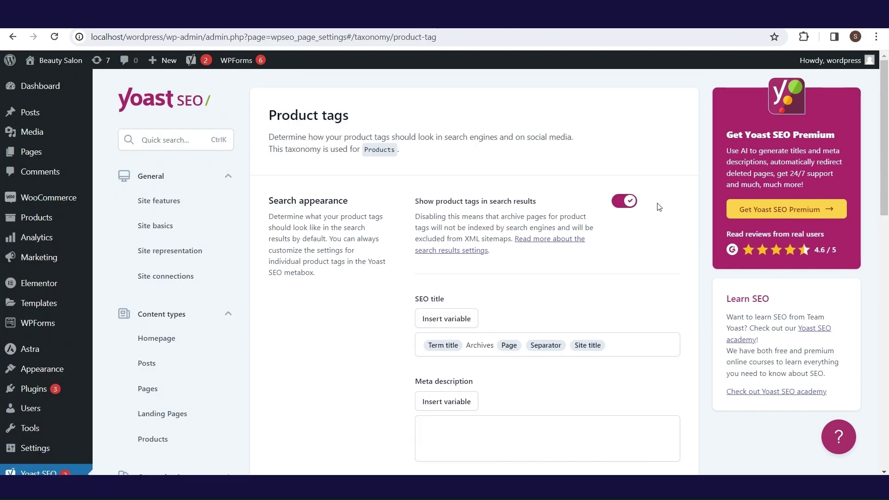
scroll(888, 156, "down", 2)
scroll(887, 155, "down", 4)
scroll(209, 297, "up", 1)
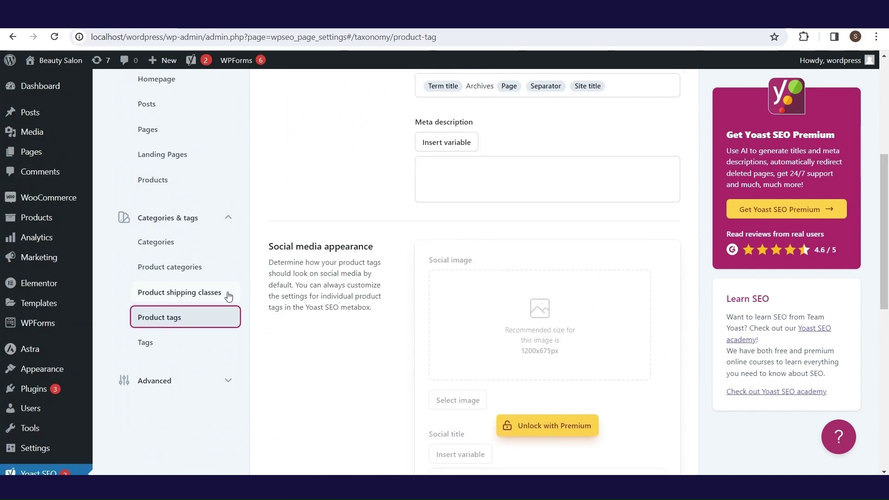
left_click(157, 345)
scroll(888, 183, "down", 5)
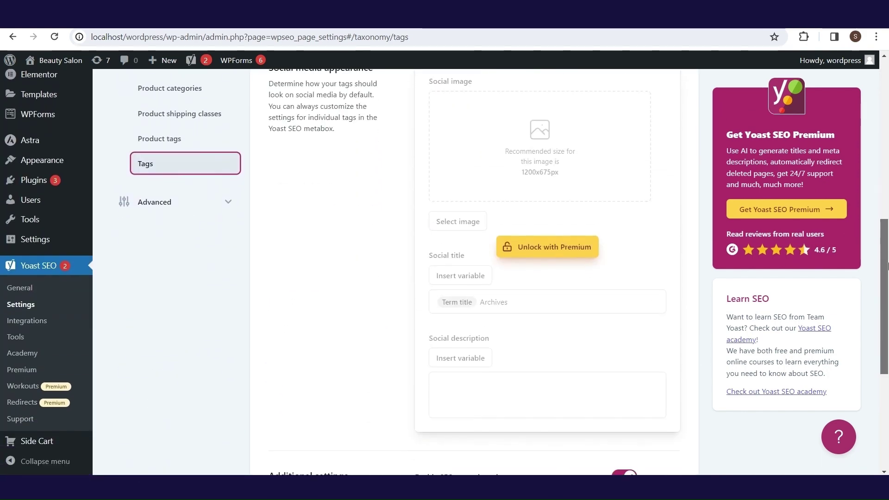
scroll(888, 183, "up", 1)
scroll(403, 249, "down", 3)
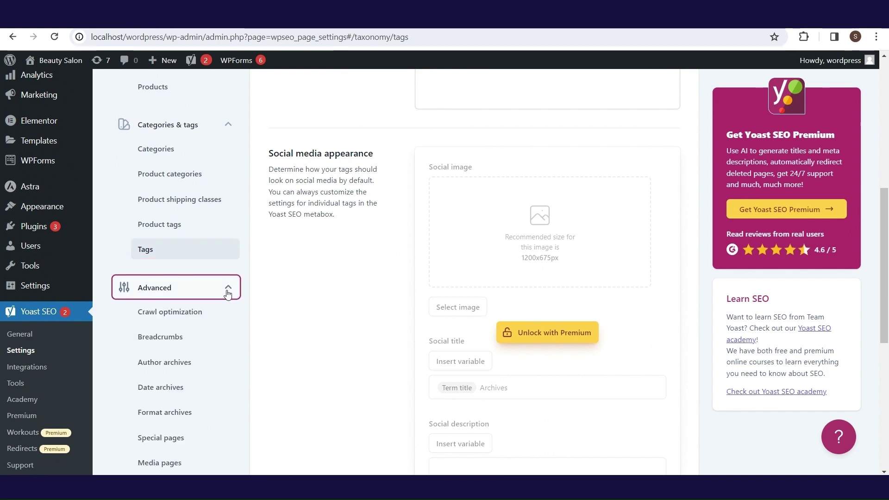
- Open the Crawl optimization settings and scroll through them
left_click(200, 312)
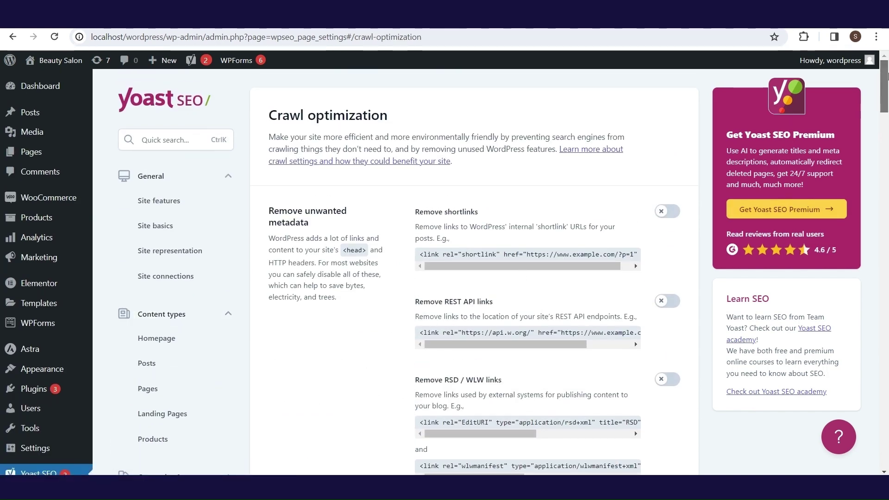
scroll(731, 131, "down", 1)
scroll(757, 309, "down", 15)
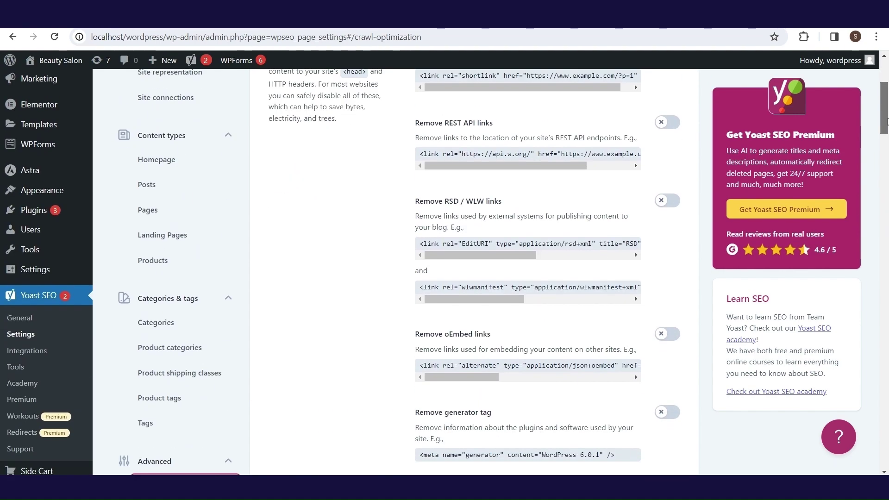
left_click_drag(887, 284, 887, 418)
scroll(634, 365, "up", 10)
- Open the Breadcrumbs settings and step through its form fields
left_click(196, 280)
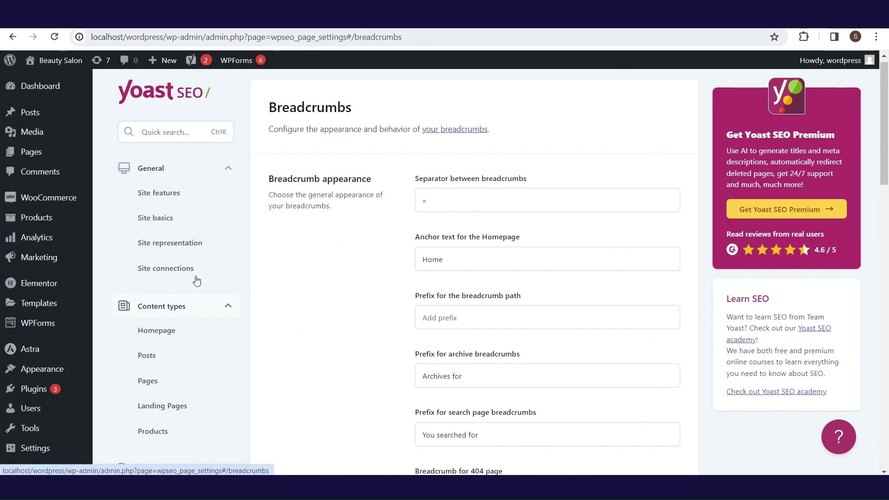
key("Tab")
key("Tab")
key("Tab")
key("Tab")
key("Tab")
key("Tab")
key("Tab")
key("Tab")
key("Tab")
key("Tab")
key("Down")
key("Tab")
scroll(324, 301, "up", 4)
- Open the Author archives settings and scroll through them
left_click(143, 316)
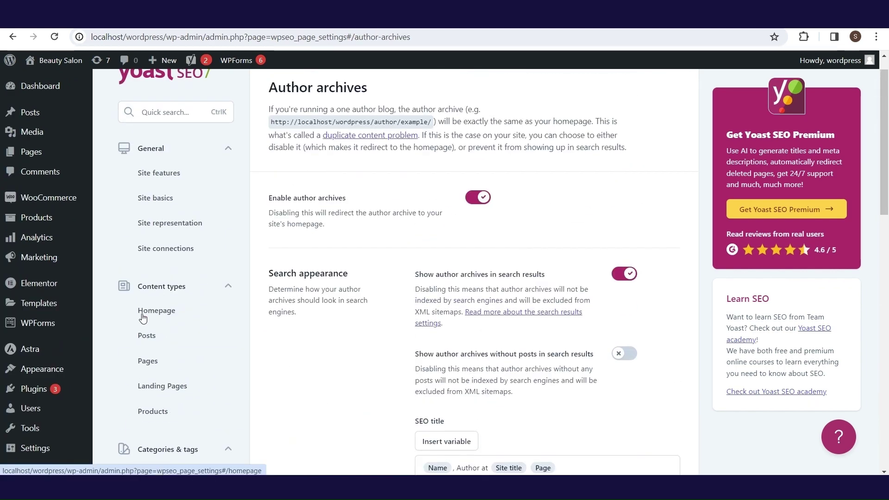
scroll(510, 227, "down", 3)
scroll(511, 228, "up", 3)
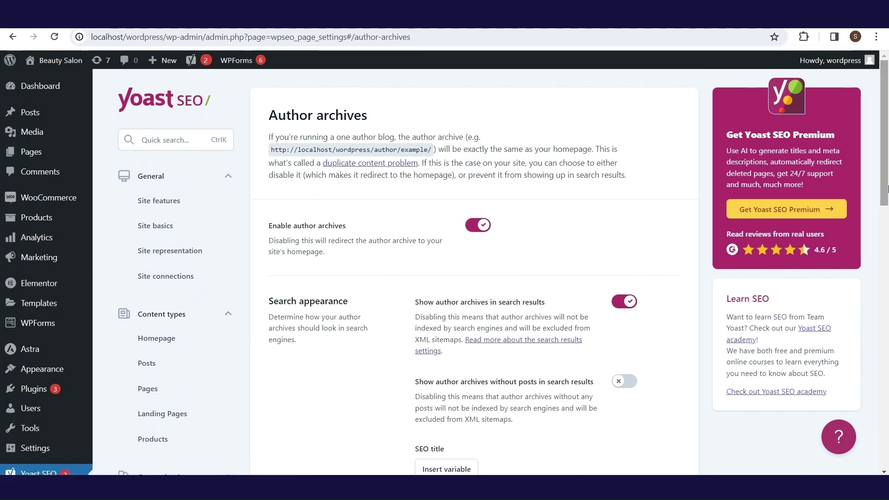
scroll(496, 142, "down", 1)
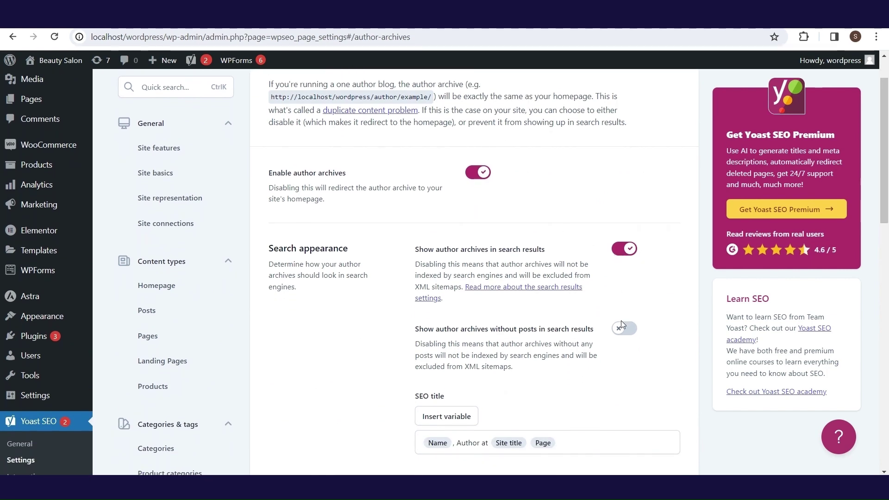
left_click_drag(887, 153, 887, 251)
- Scroll through the Date archives and Format archives settings
left_click(179, 307)
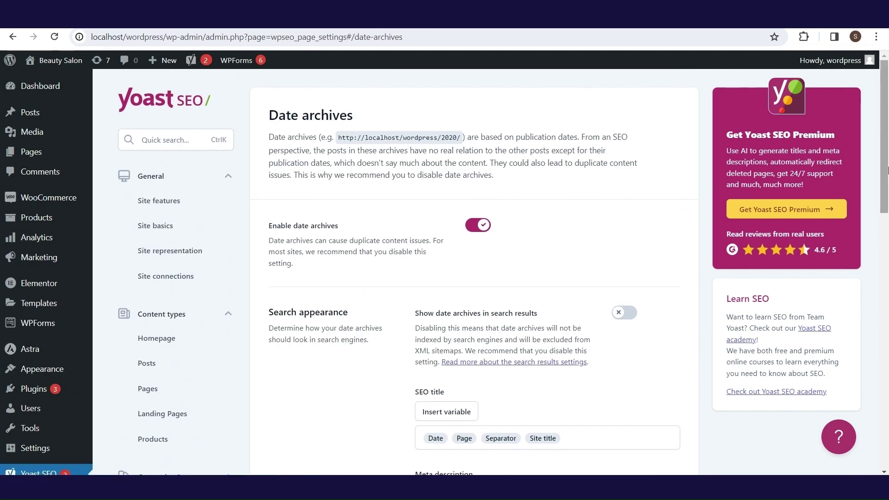
left_click_drag(888, 117, 882, 288)
left_click(213, 291)
left_click_drag(887, 94, 887, 283)
scroll(144, 336, "up", 2)
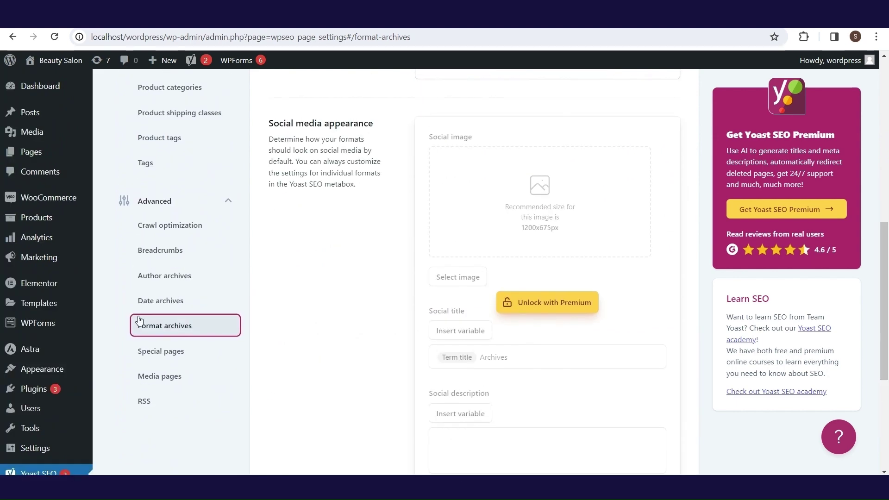
- Review the Special pages settings with internal search and 404 title templates
left_click(155, 352)
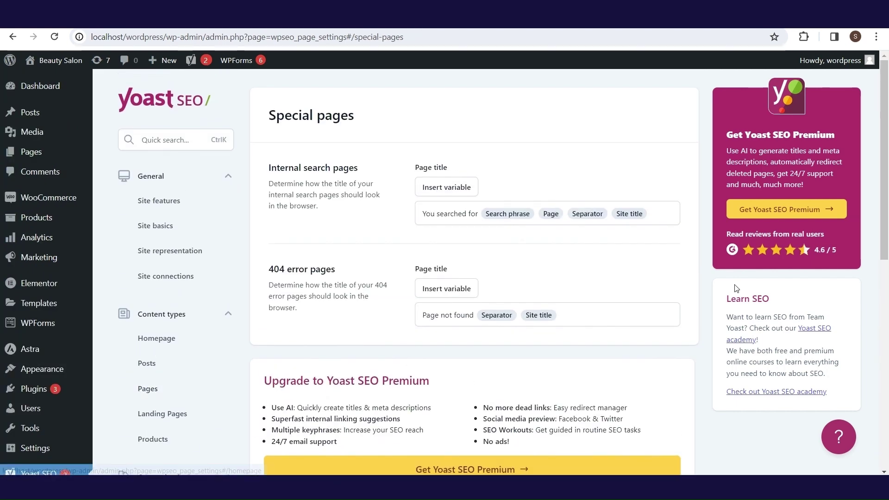
scroll(888, 138, "down", 1)
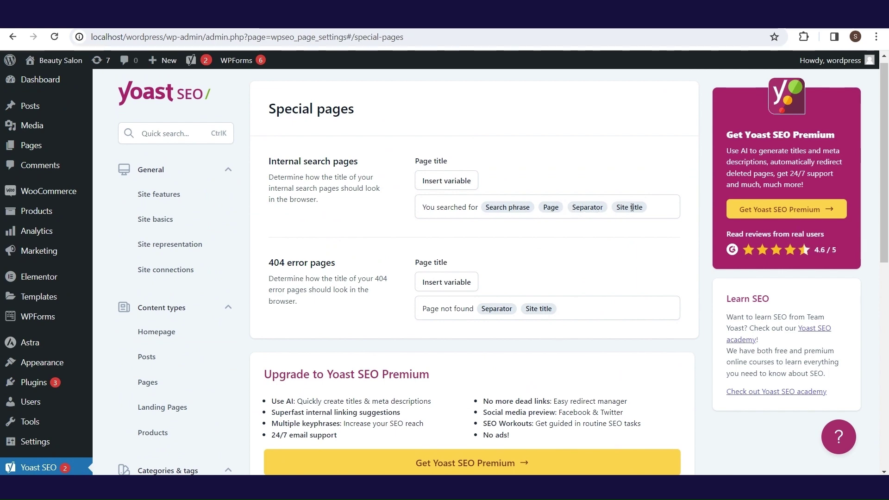
scroll(888, 146, "down", 5)
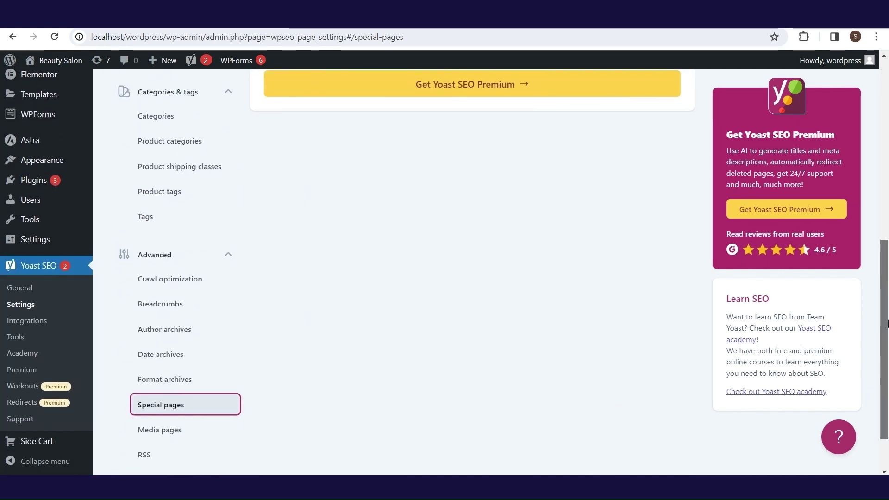
- Scroll through the Media pages settings, then the RSS feed settings and available variables
left_click(213, 394)
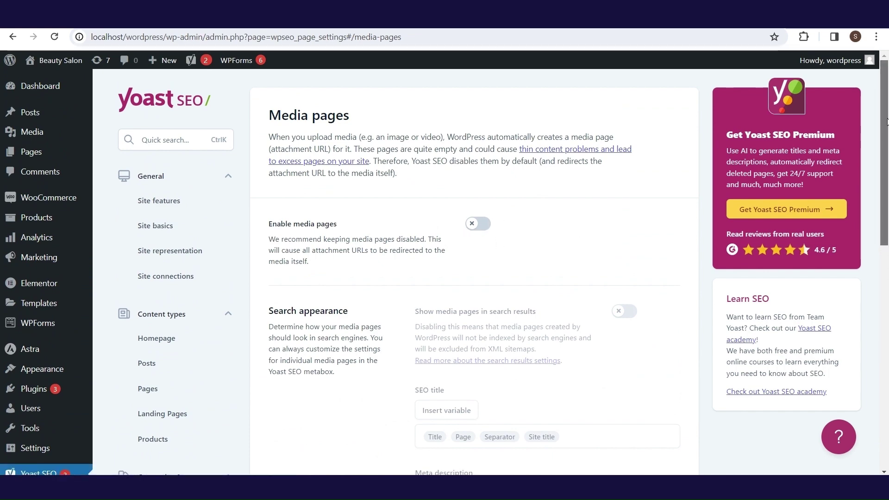
scroll(888, 185, "down", 3)
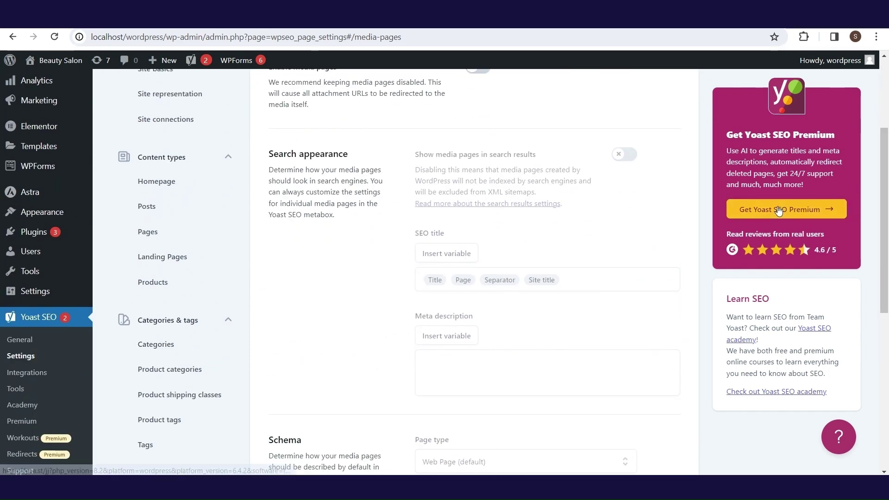
left_click_drag(888, 186, 888, 292)
scroll(740, 368, "down", 3)
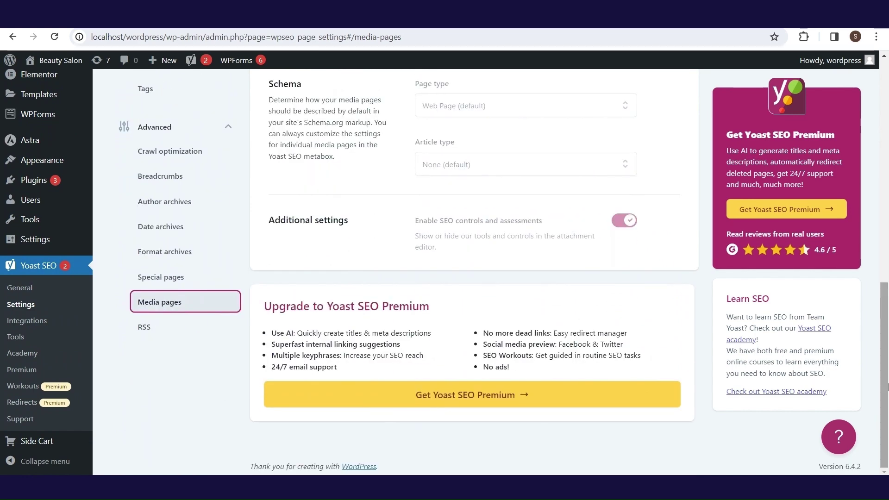
left_click(222, 331)
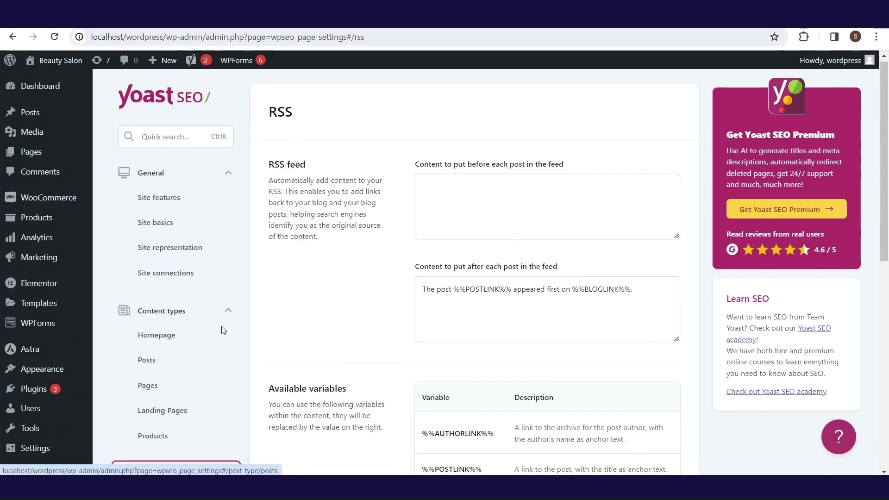
left_click_drag(888, 124, 888, 171)
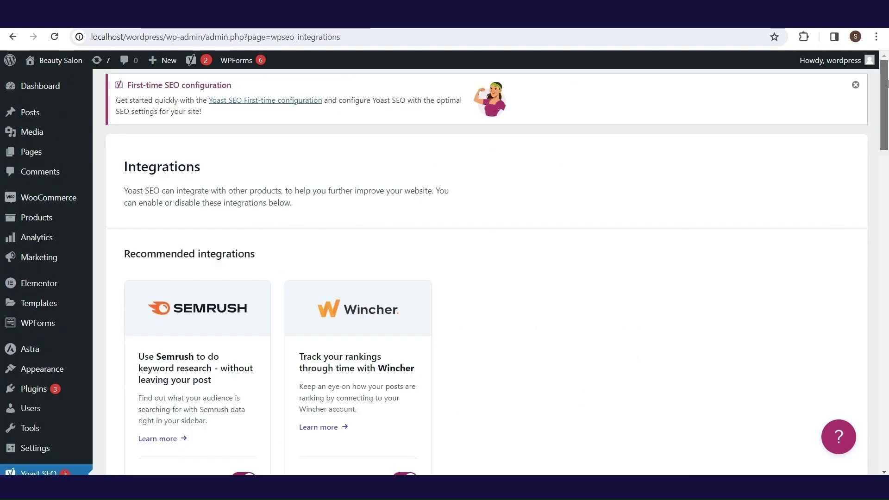
- Scroll to Recommended integrations and open Wincher's Learn more partner page
left_click_drag(887, 83, 888, 105)
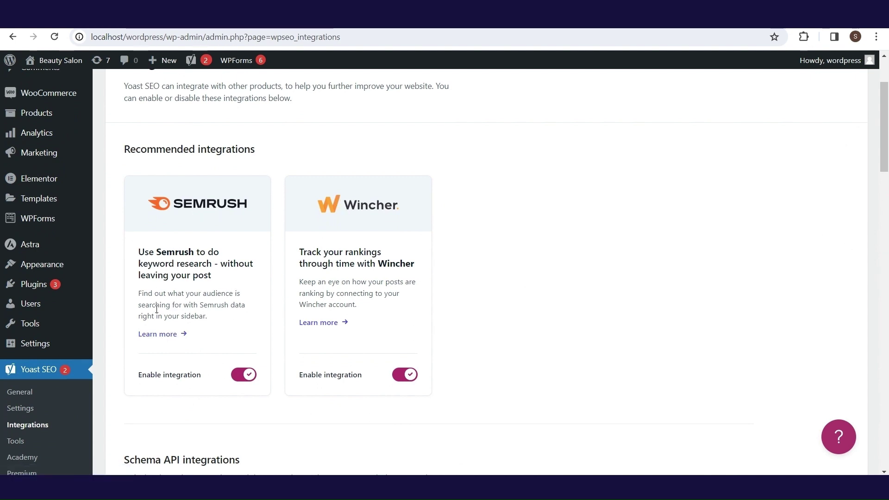
left_click(168, 335)
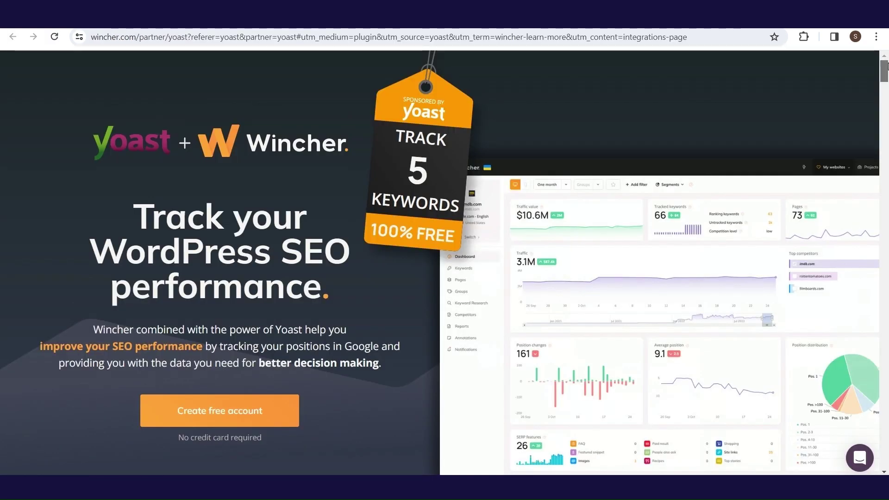
- Scroll the Wincher rank-tracker page, close it, and scroll Integrations to Plugin integrations
left_click_drag(886, 69, 887, 100)
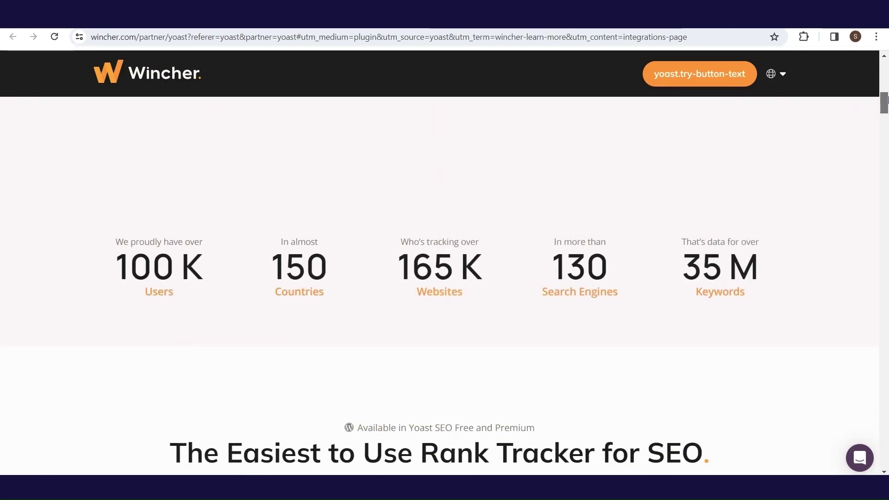
left_click_drag(887, 101, 887, 417)
key("ctrl+w")
left_click_drag(887, 139, 887, 328)
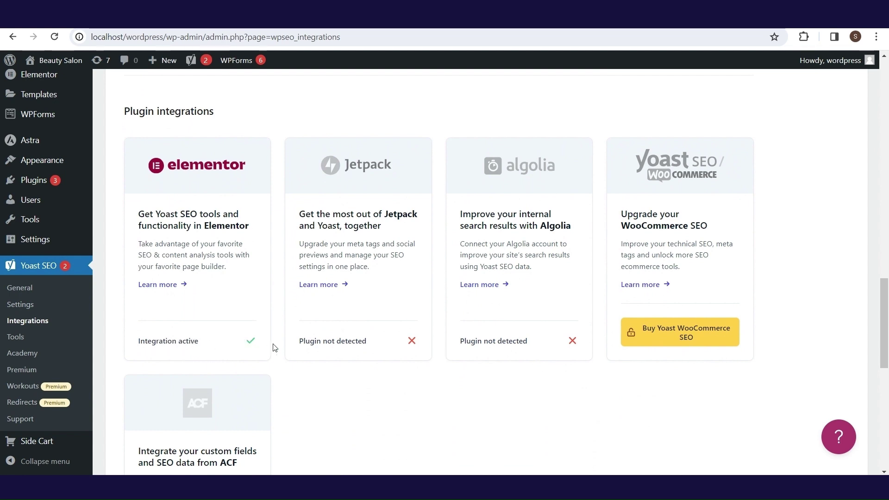
- Scroll the Yoast SEO Tools page to review Import and Export, File editor, Bulk editor and Optimize SEO Data
scroll(870, 224, "down", 10)
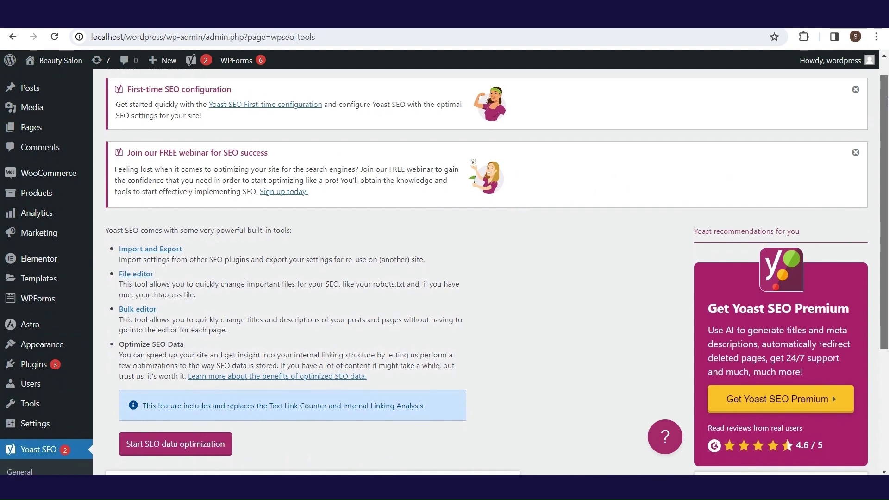
left_click_drag(888, 103, 888, 234)
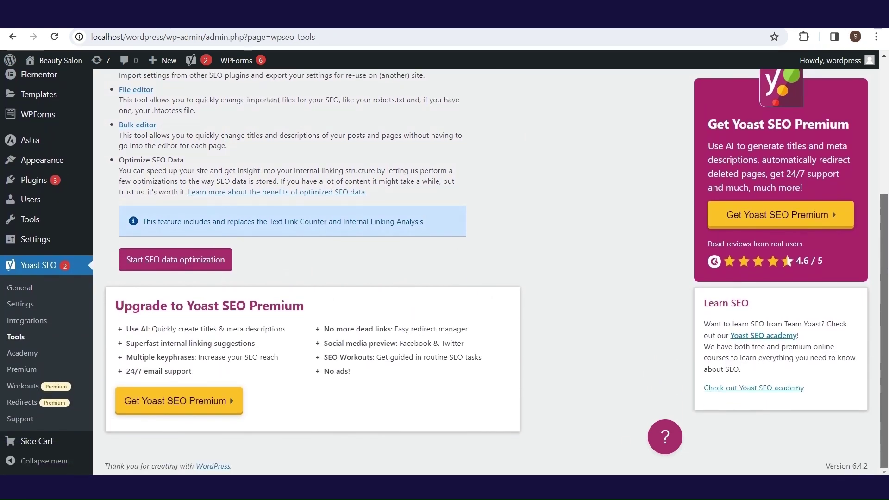
left_click_drag(888, 271, 888, 283)
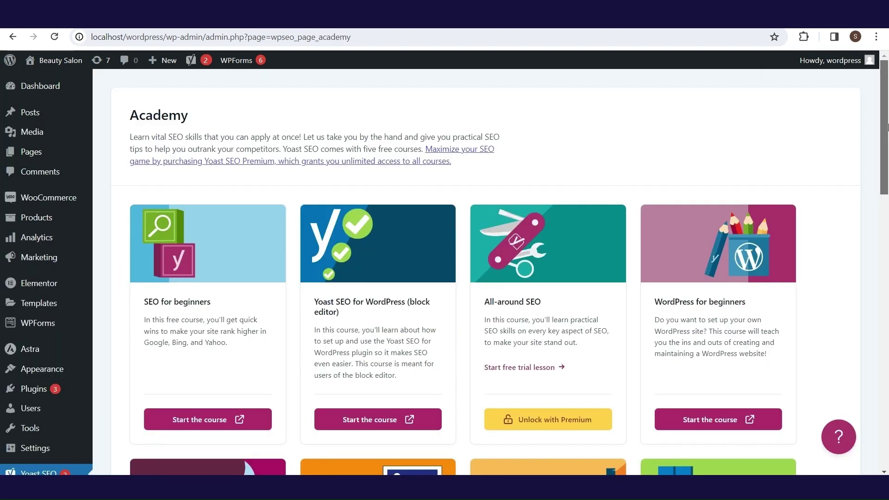
- Scroll through the Premium extension cards for Local, Video, News, WooCommerce SEO and the all-plugins bundle
left_click_drag(888, 127, 888, 402)
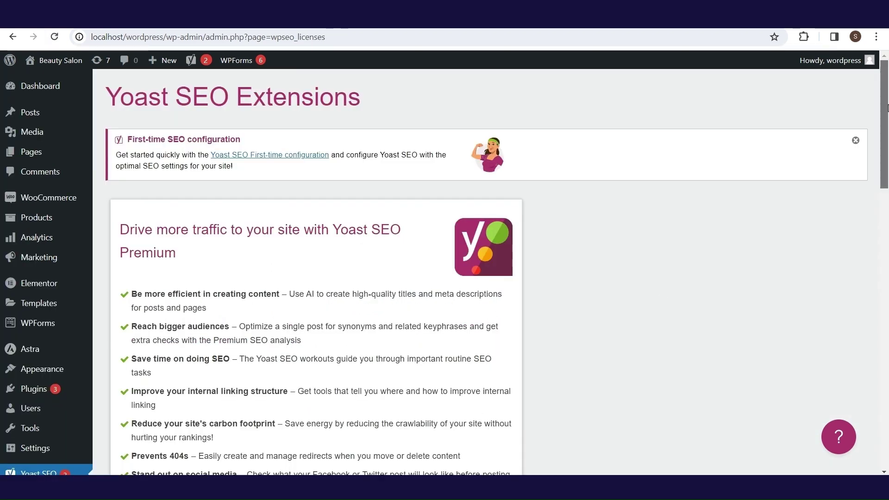
left_click_drag(888, 108, 863, 364)
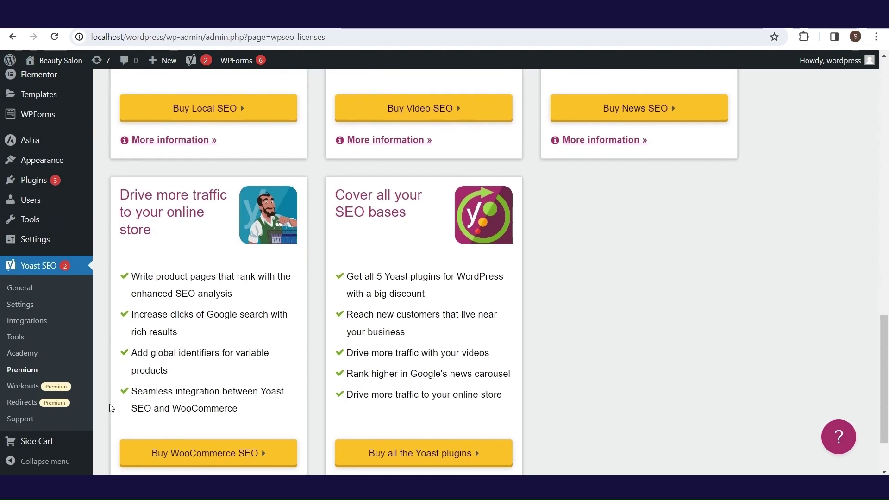
- Visit the Yoast SEO Workouts page, then the Redirects manager page
left_click(25, 391)
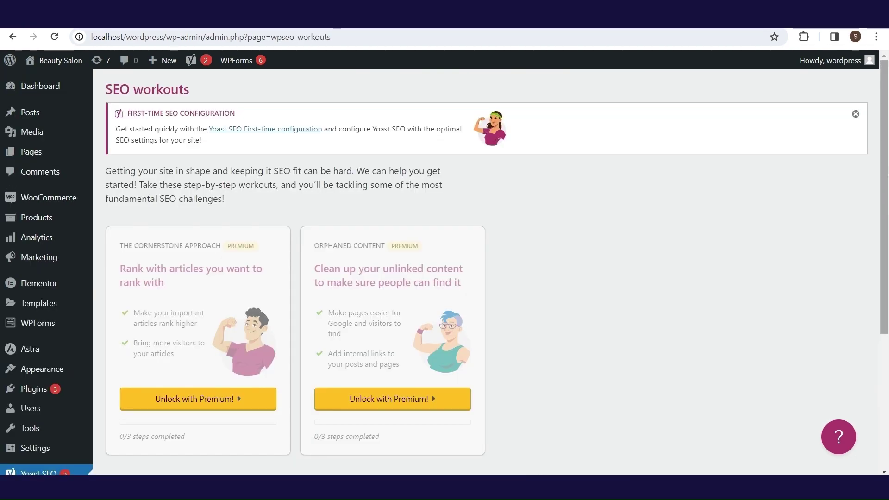
scroll(887, 157, "down", 5)
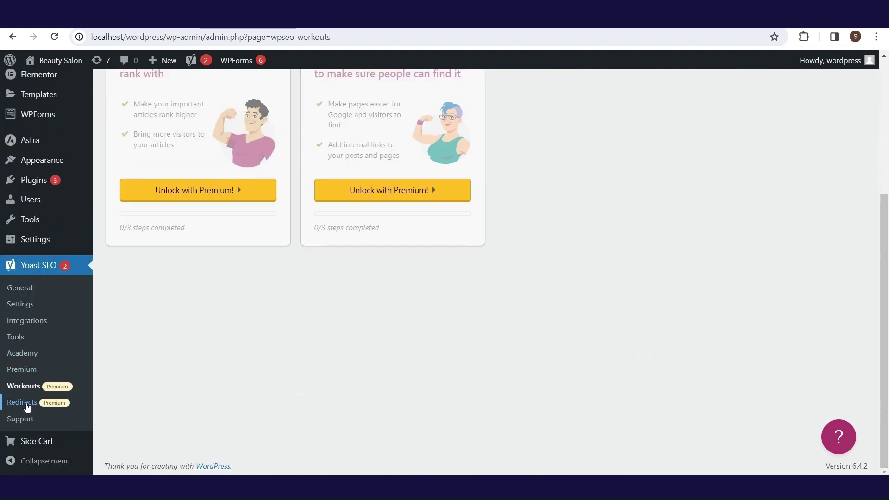
left_click(28, 407)
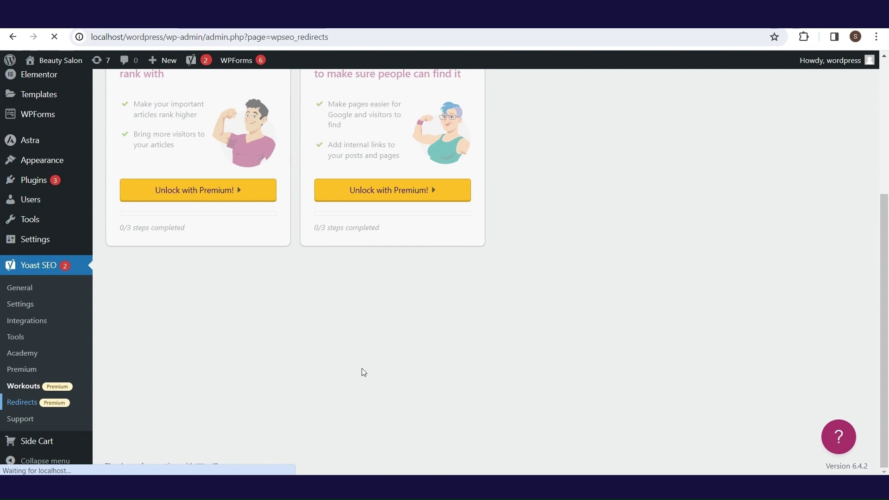
scroll(799, 238, "down", 5)
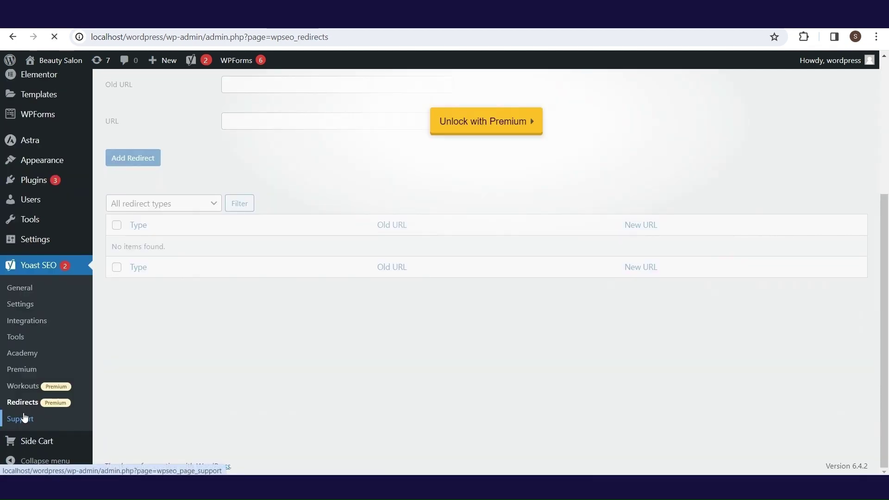
- Browse the Support page's FAQs, resources and contact section, then go to the Pages list
left_click(25, 418)
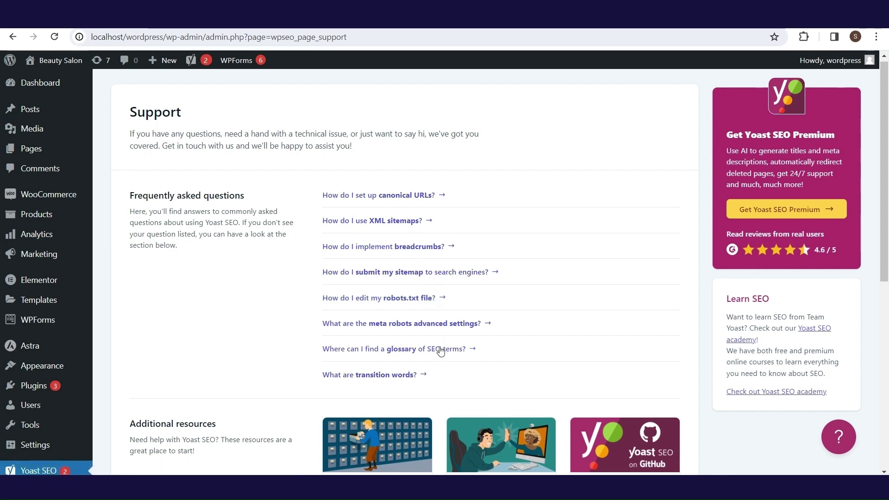
scroll(887, 227, "down", 5)
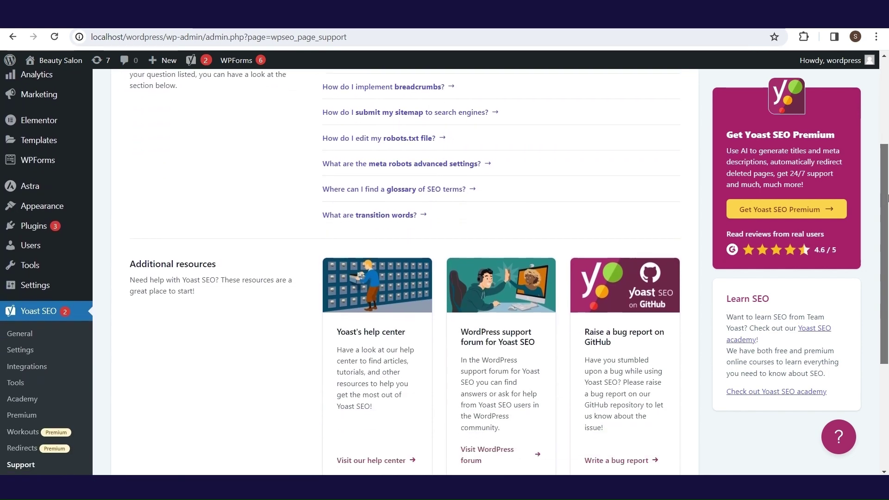
scroll(887, 227, "down", 3)
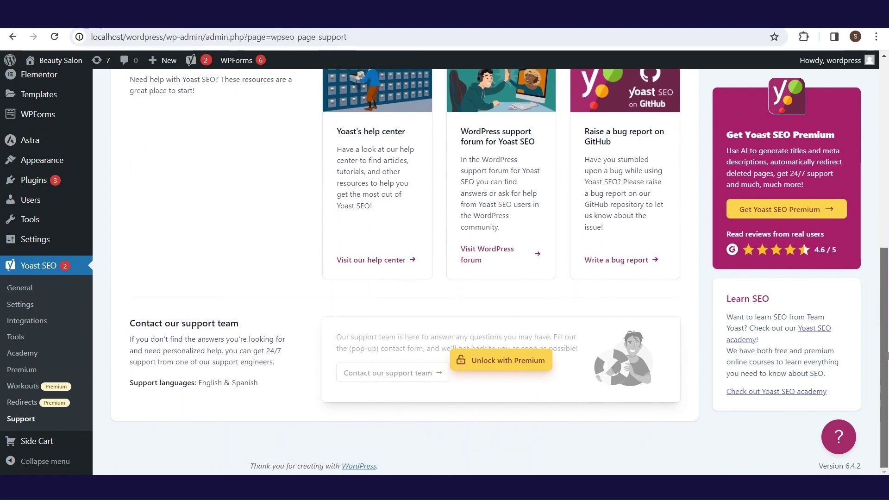
scroll(880, 229, "up", 3)
left_click(153, 388)
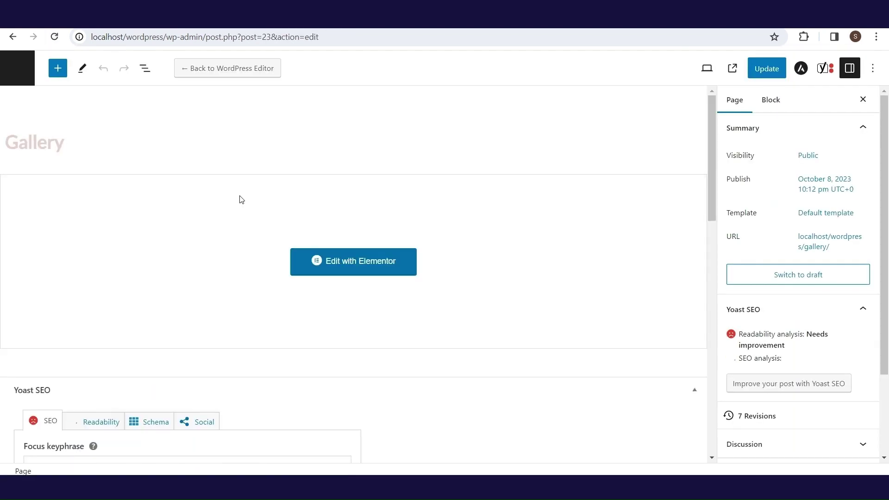
- Expand the Gallery page's Yoast SEO analysis: 5 problems, 1 improvement and 3 good results
scroll(833, 241, "down", 2)
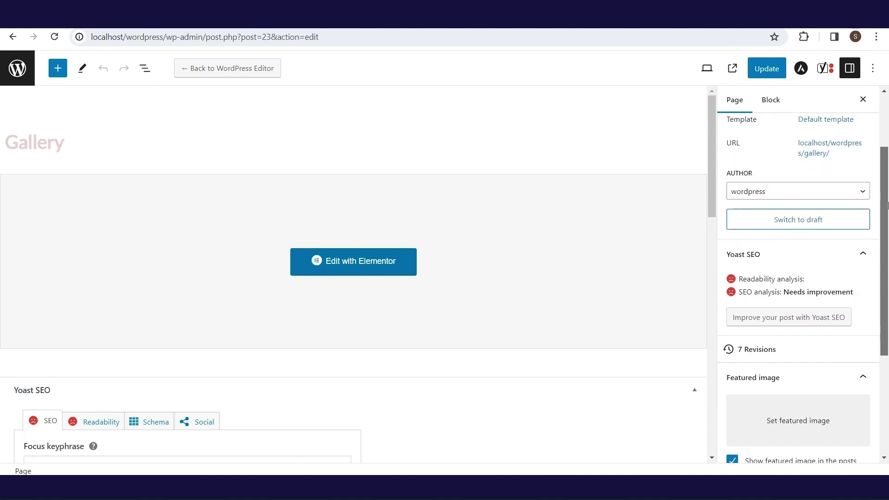
left_click_drag(713, 107, 722, 379)
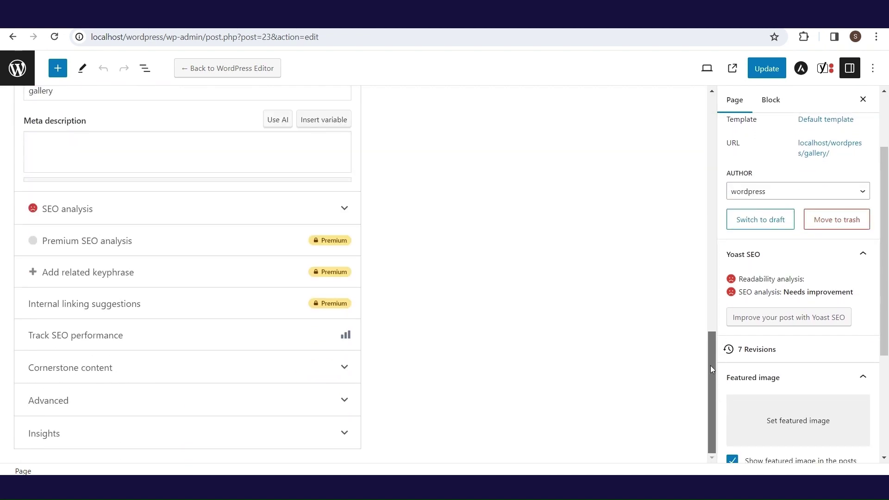
left_click_drag(711, 341, 711, 239)
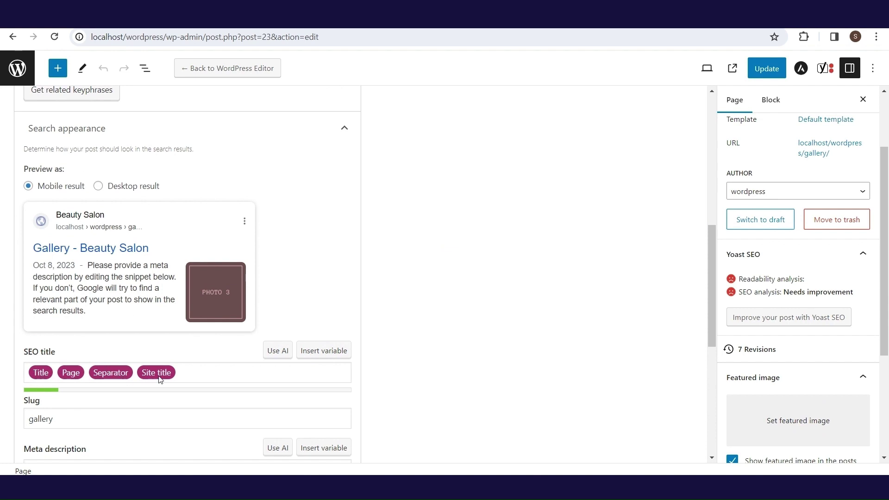
scroll(710, 277, "down", 3)
left_click_drag(709, 277, 707, 343)
left_click(357, 237)
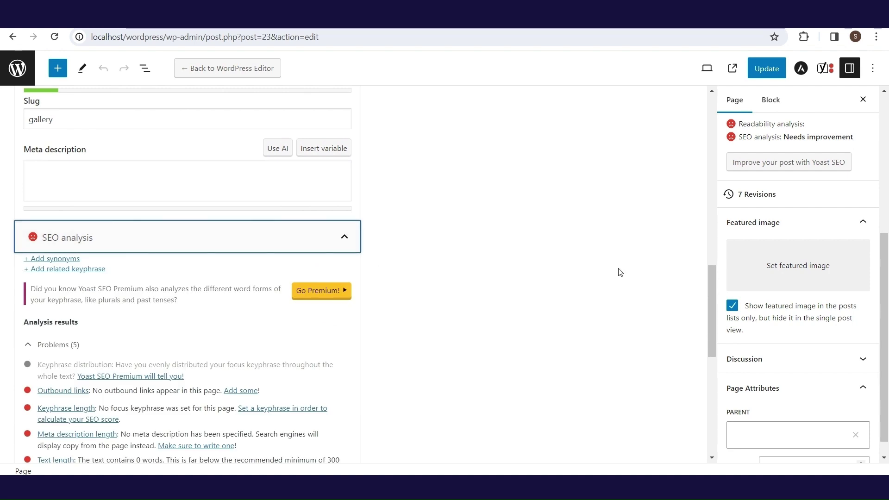
left_click_drag(713, 282, 724, 334)
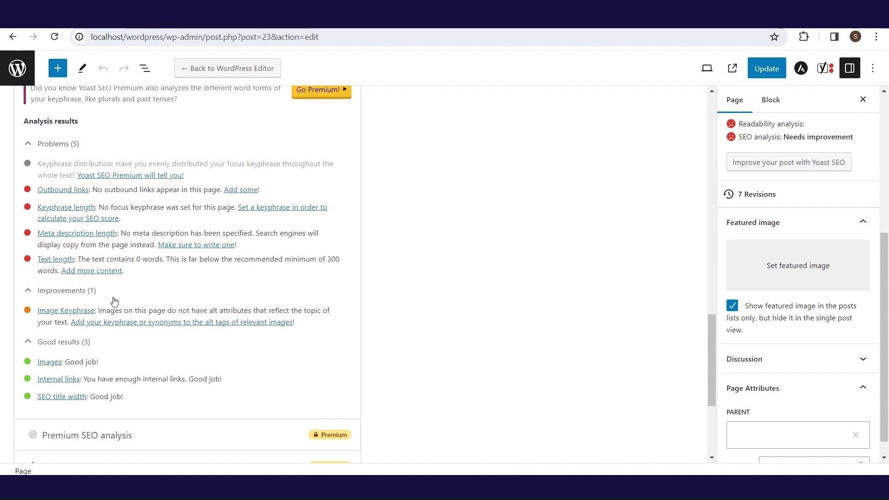
- Expand Cornerstone content, Advanced (search visibility and link-following at Yes) and Insights for the Gallery page
left_click_drag(709, 324, 710, 373)
left_click(340, 368)
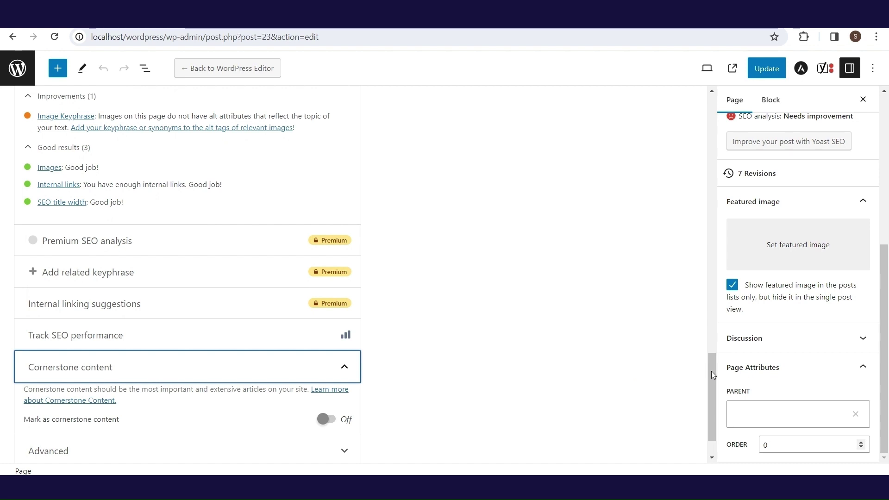
left_click_drag(712, 371, 710, 394)
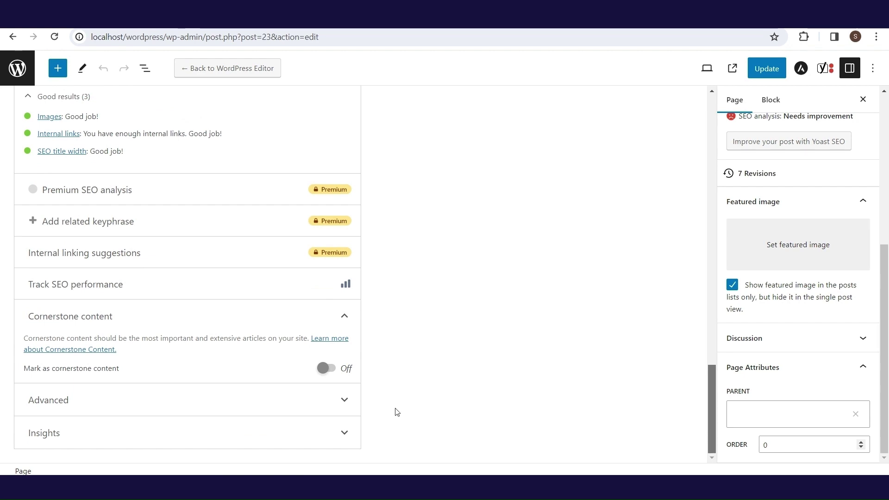
left_click(355, 407)
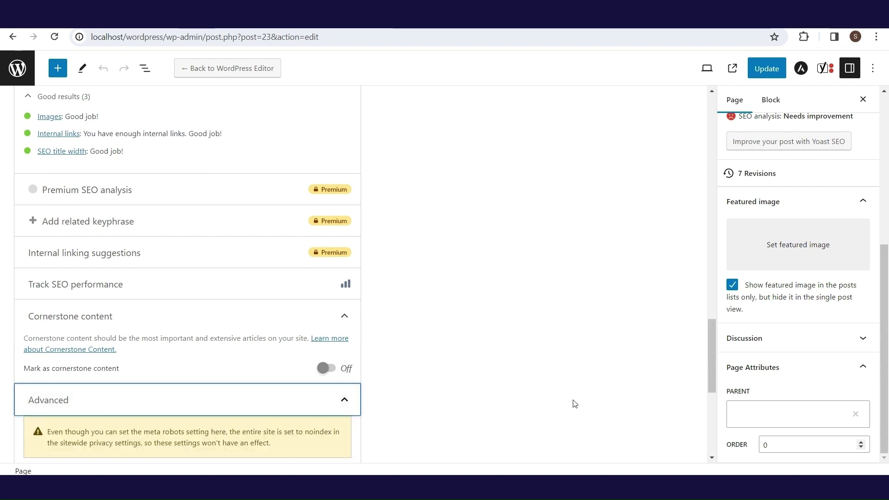
left_click_drag(711, 333, 712, 396)
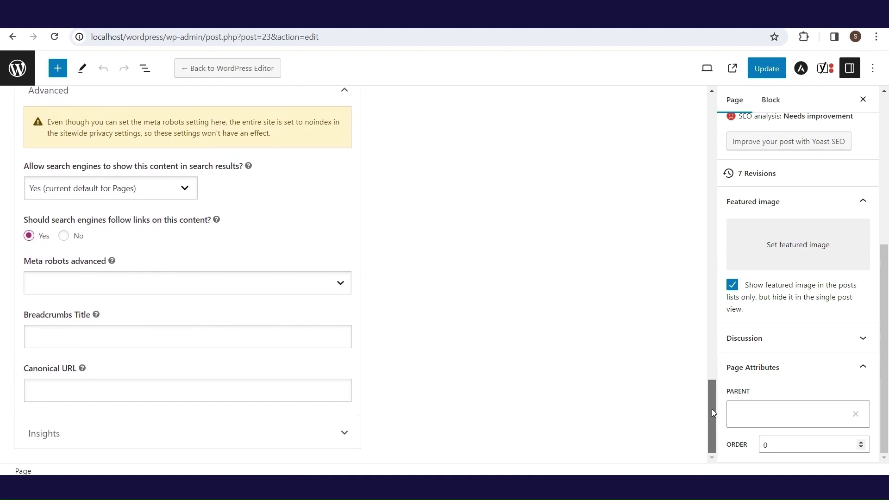
left_click(335, 438)
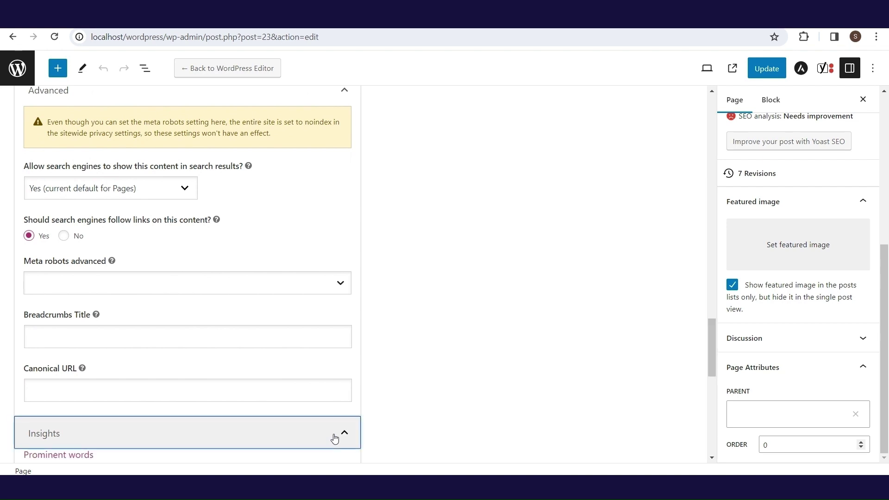